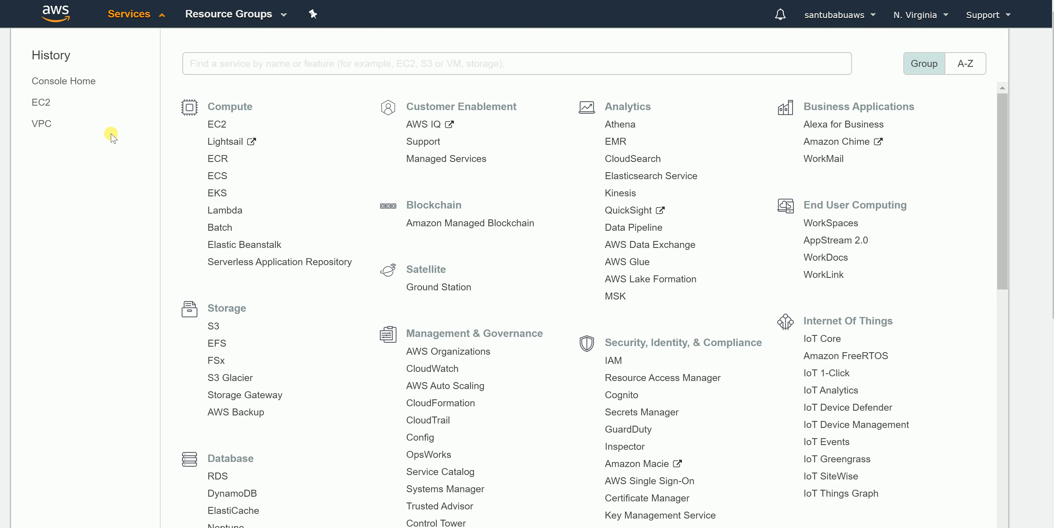
Create a VPC named First_VPC_NV with the IPv4 CIDR block 10.1.0.0/16.
click(43, 124)
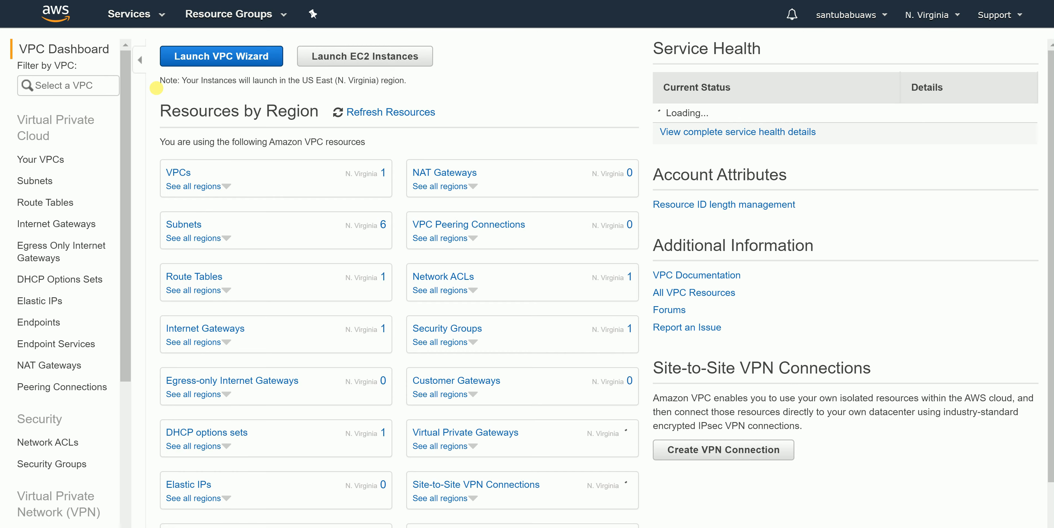
click(38, 161)
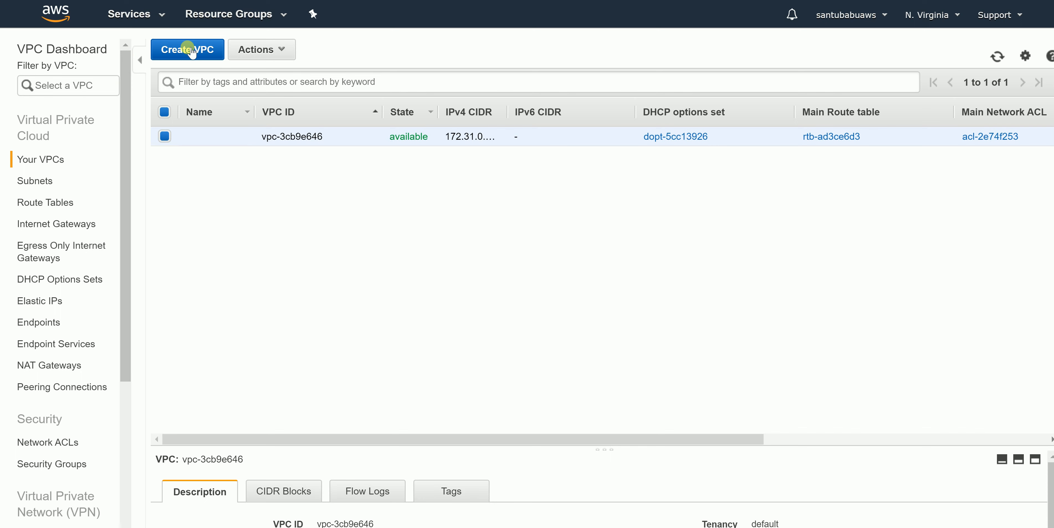
click(190, 51)
click(282, 162)
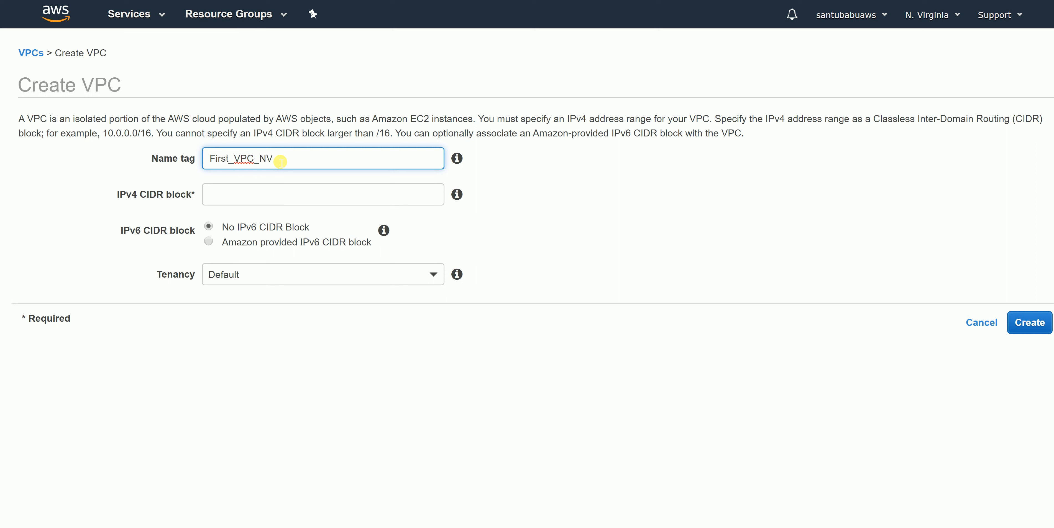
click(249, 196)
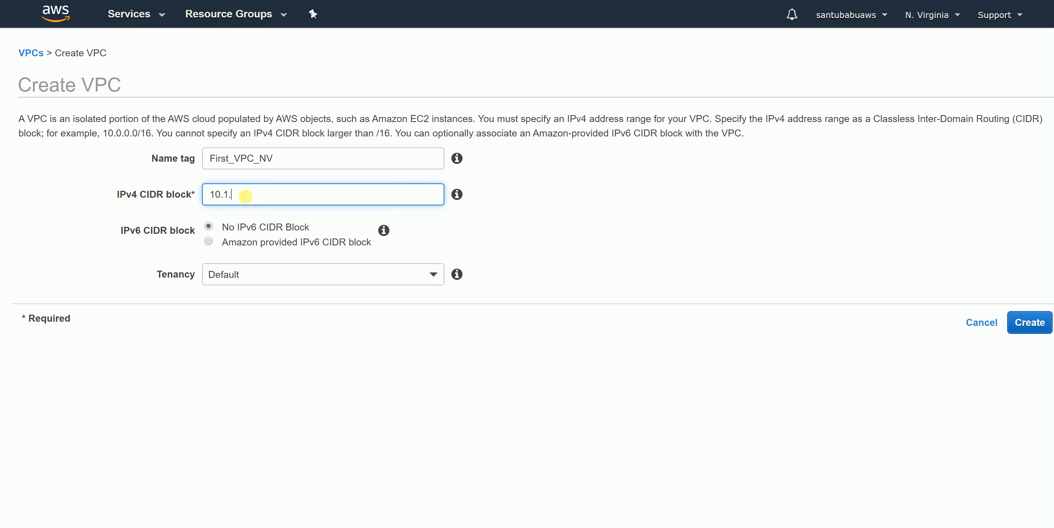
text(10.1.0.0/16)
click(1029, 322)
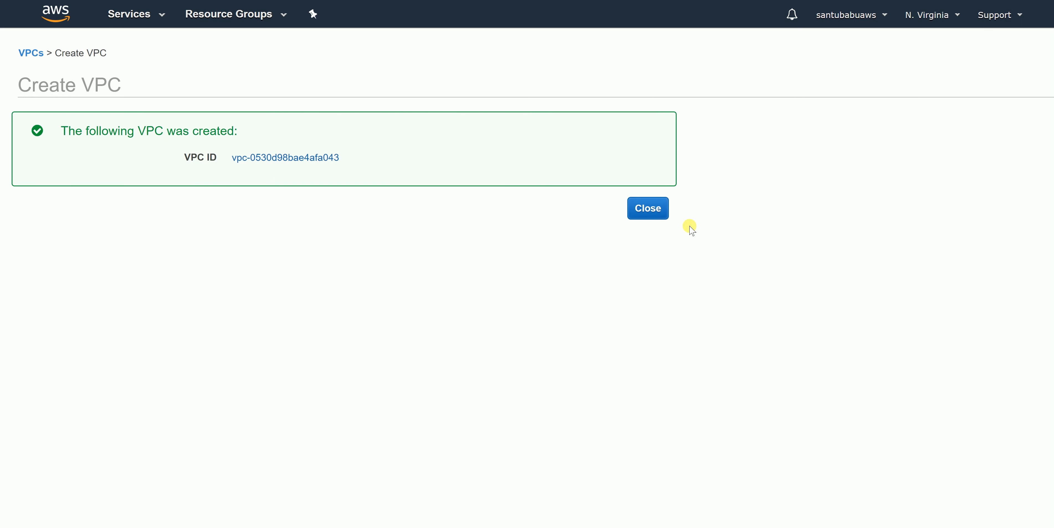
click(654, 212)
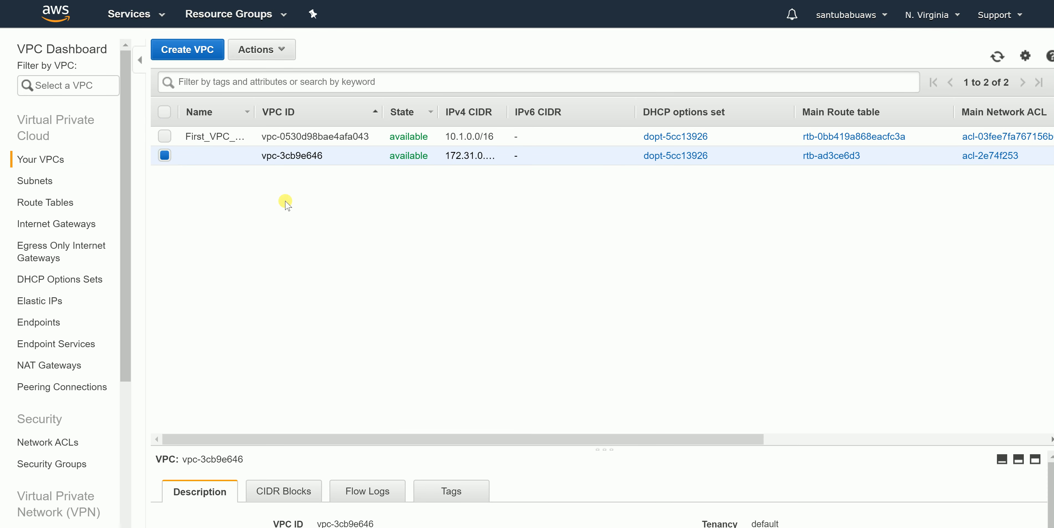
Start a new subnet named First_Subnet_NV_E1a in the VPC First_VPC_NV.
click(36, 180)
click(213, 46)
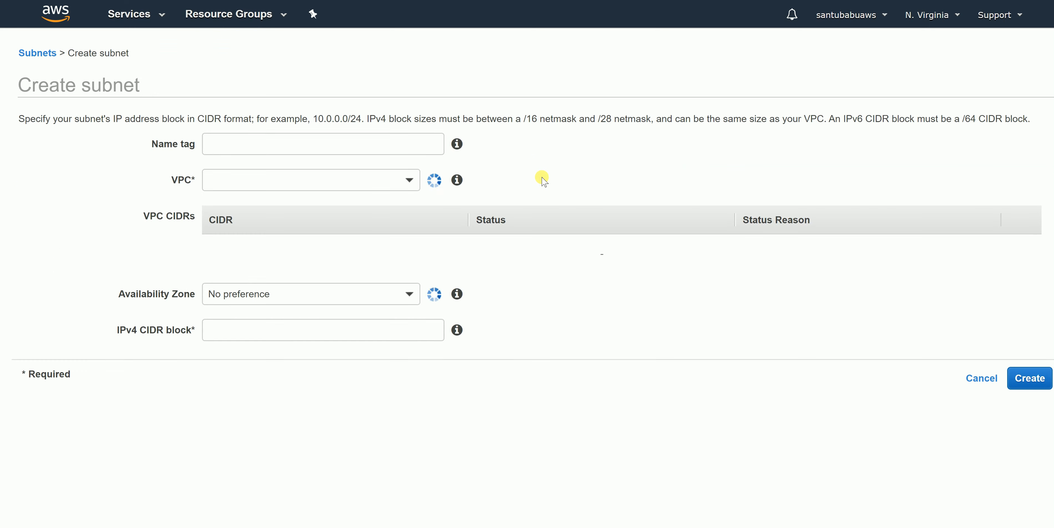
click(305, 142)
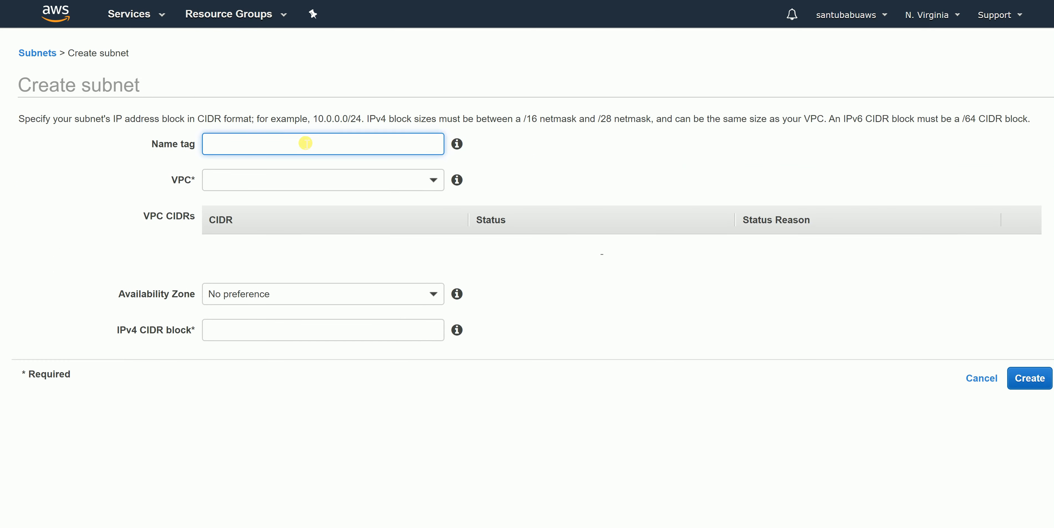
text(First_Subnet_NV_E1a)
click(344, 177)
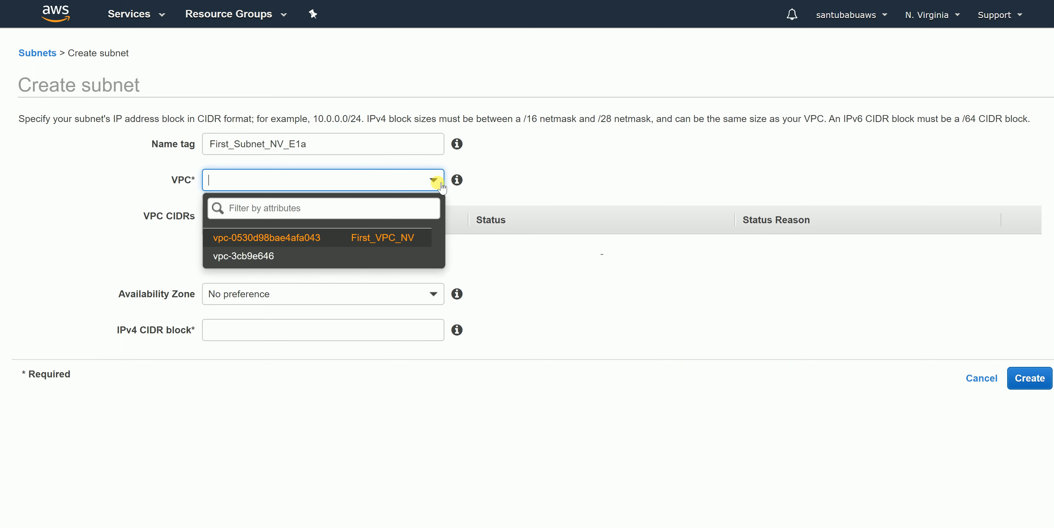
click(343, 239)
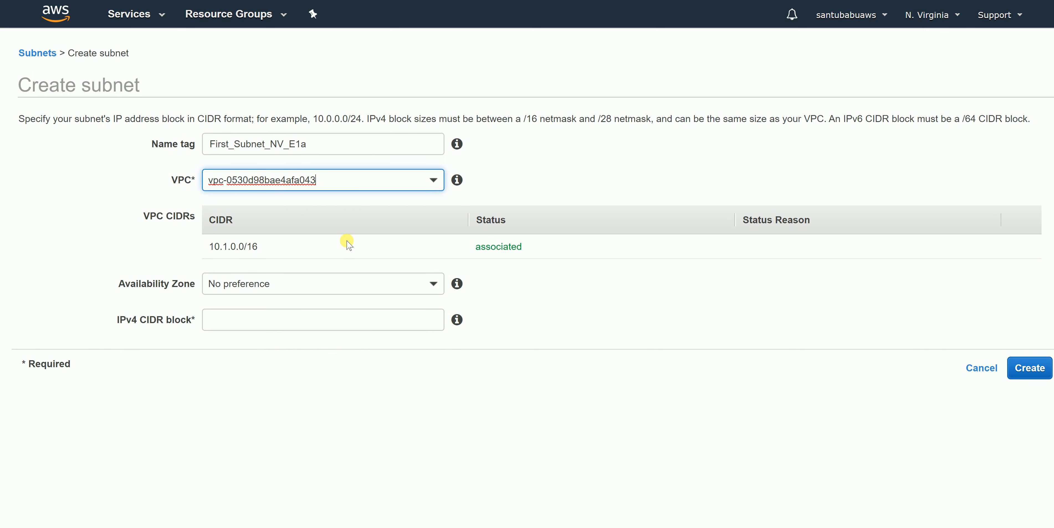
Set the subnet's availability zone to us-east-1a and its IPv4 CIDR block to 10.1.1.0/24, and create it.
click(431, 286)
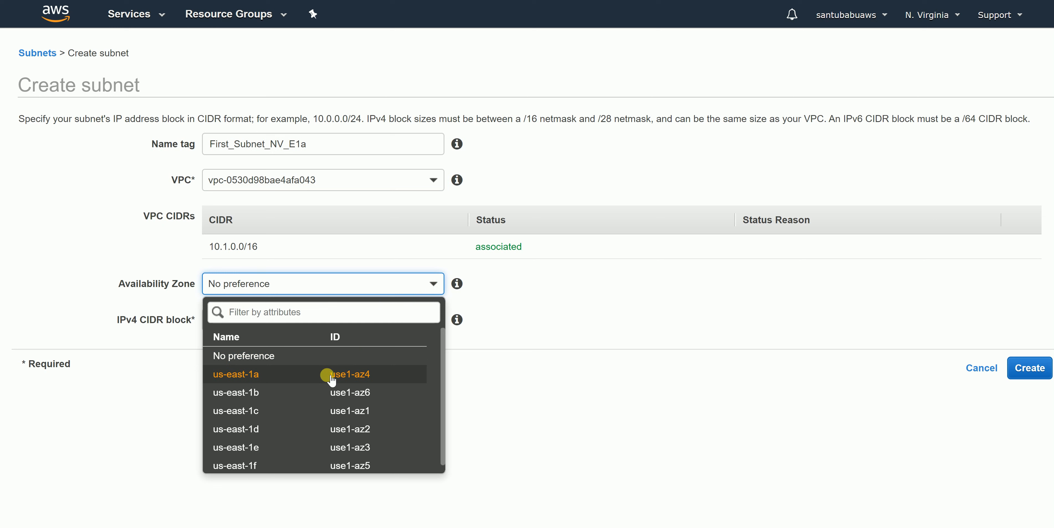
click(326, 377)
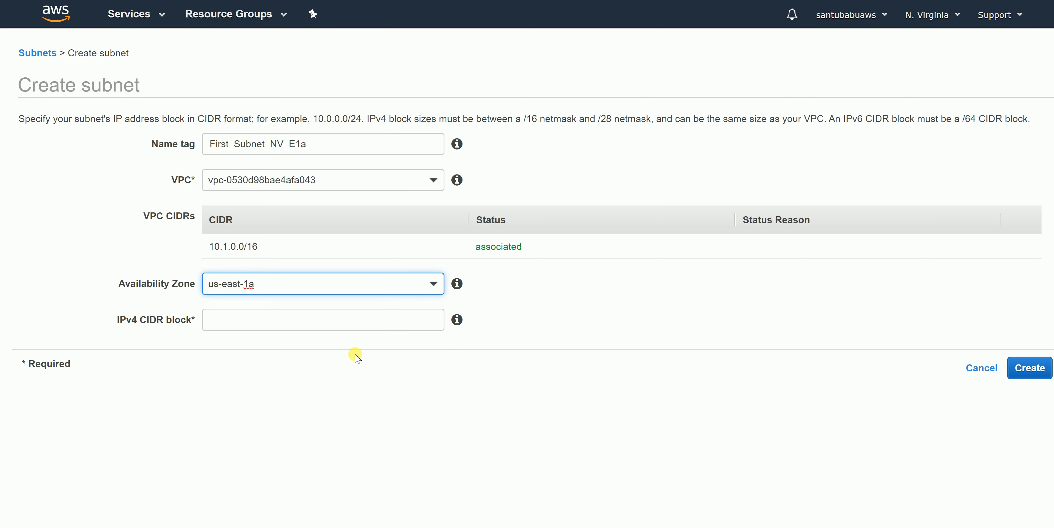
click(437, 329)
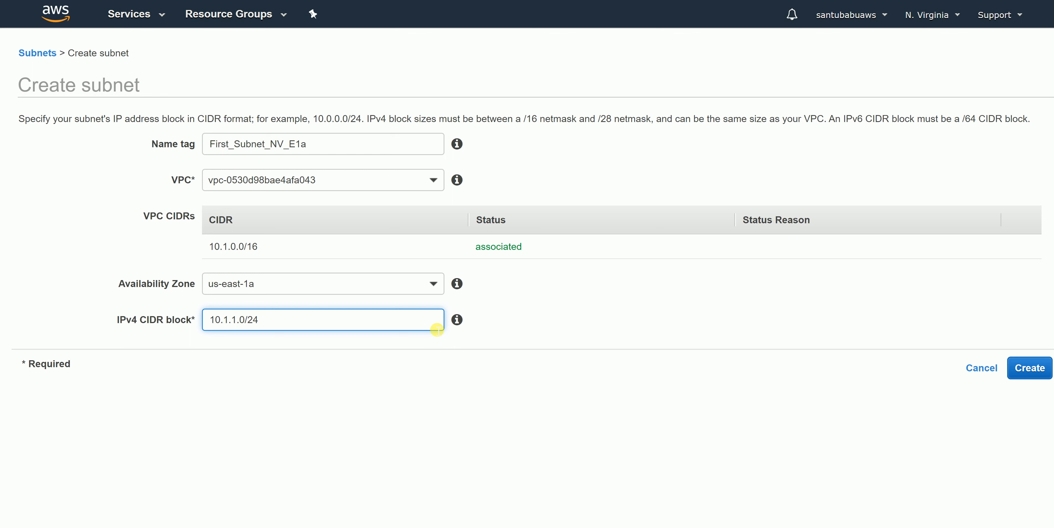
click(1030, 368)
click(656, 208)
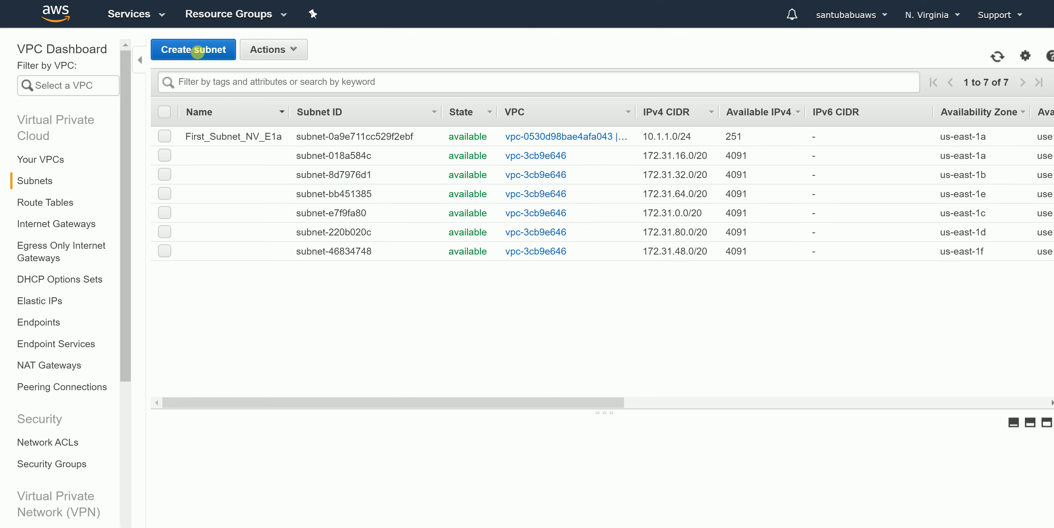
Start a second subnet named First_Subnet_NV_E1b in the VPC First_VPC_NV.
click(197, 51)
click(440, 153)
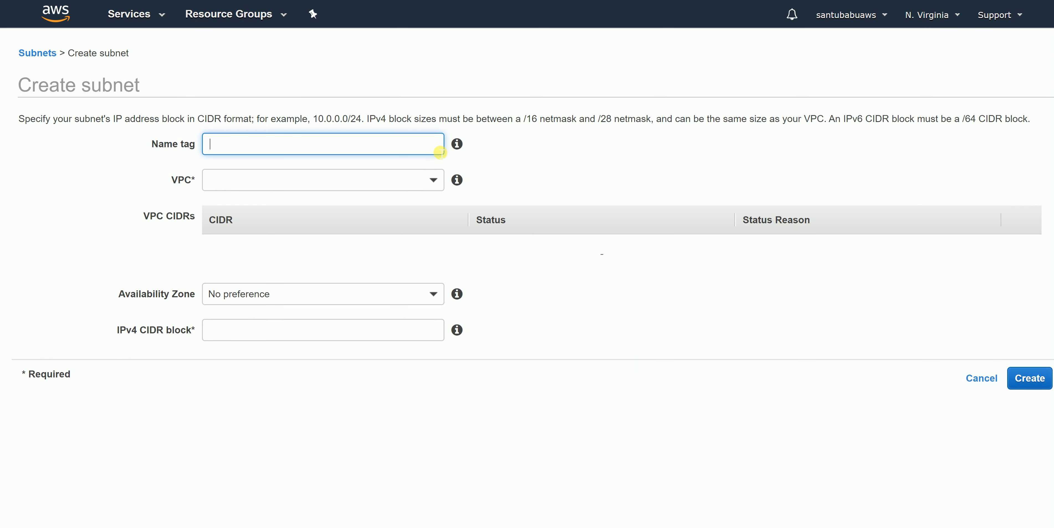
text(First_VPC_)
key(BackSpace)
key(BackSpace)
key(BackSpace)
key(BackSpace)
key(BackSpace)
key(BackSpace)
text(_Subnet_NV_E1B)
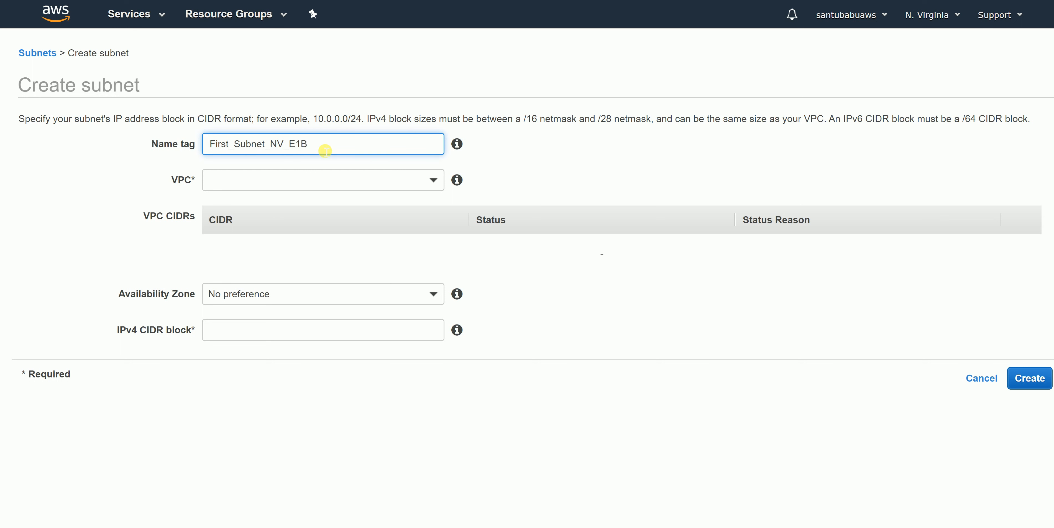
key(BackSpace)
click(439, 184)
click(389, 235)
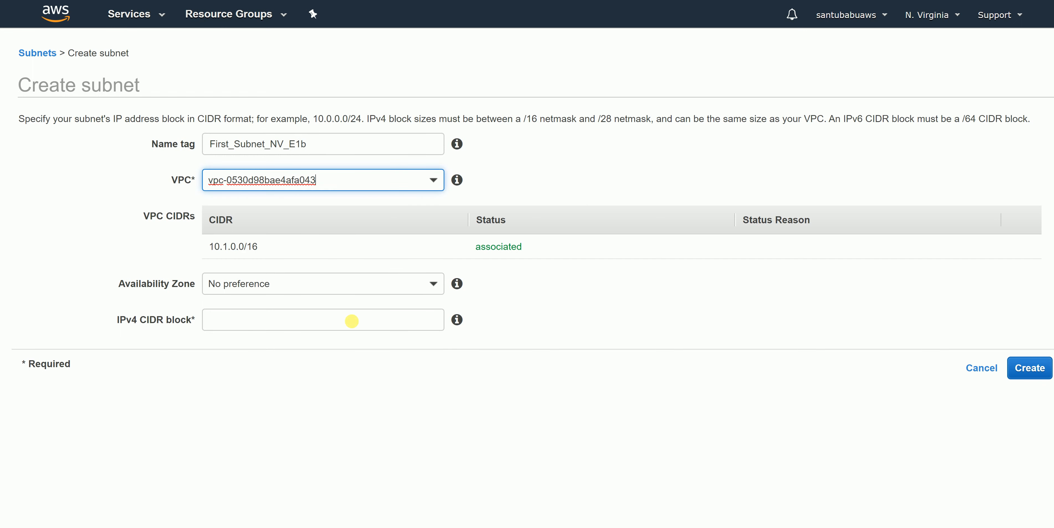
Give the second subnet the IPv4 CIDR block 10.1.2.0/24 and availability zone us-east-1b, and create it.
click(427, 326)
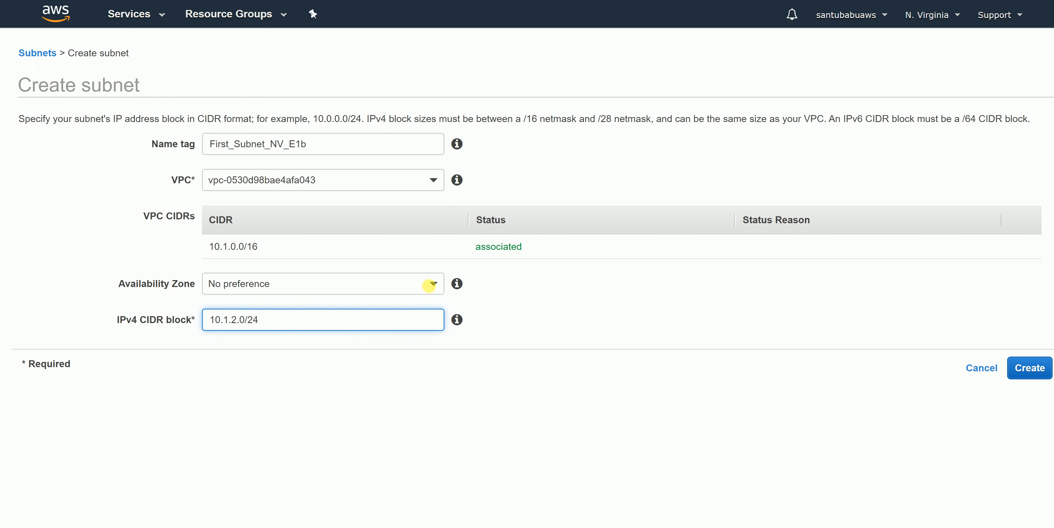
click(429, 286)
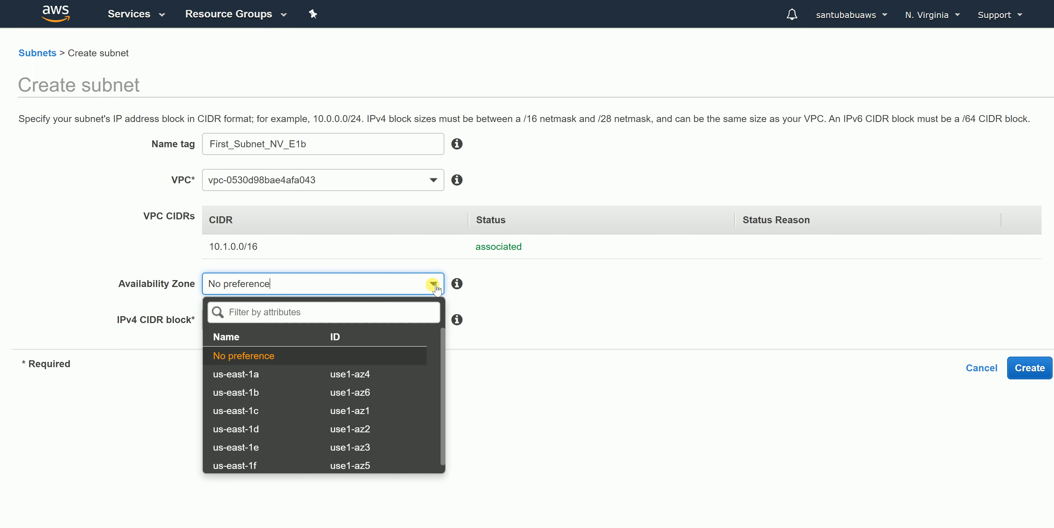
click(361, 394)
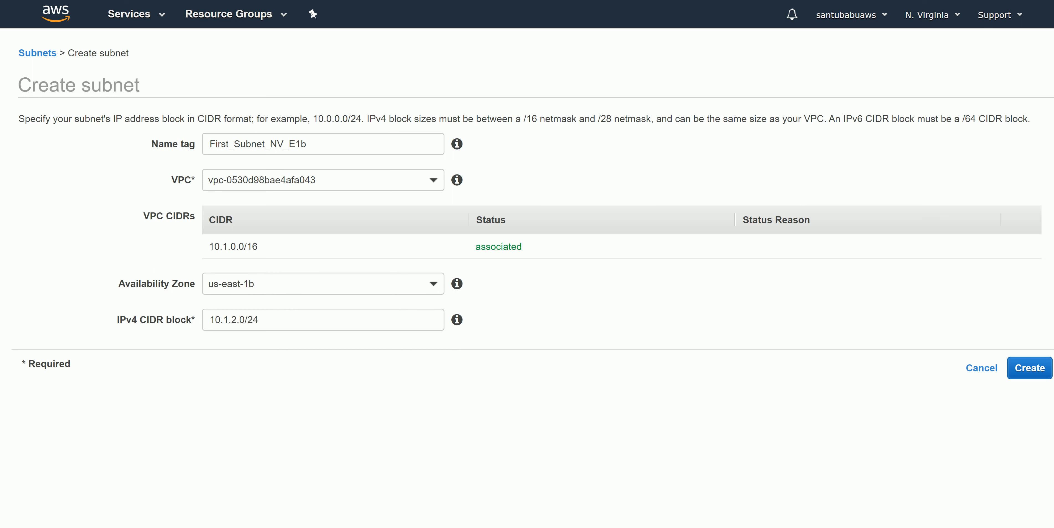
click(1032, 364)
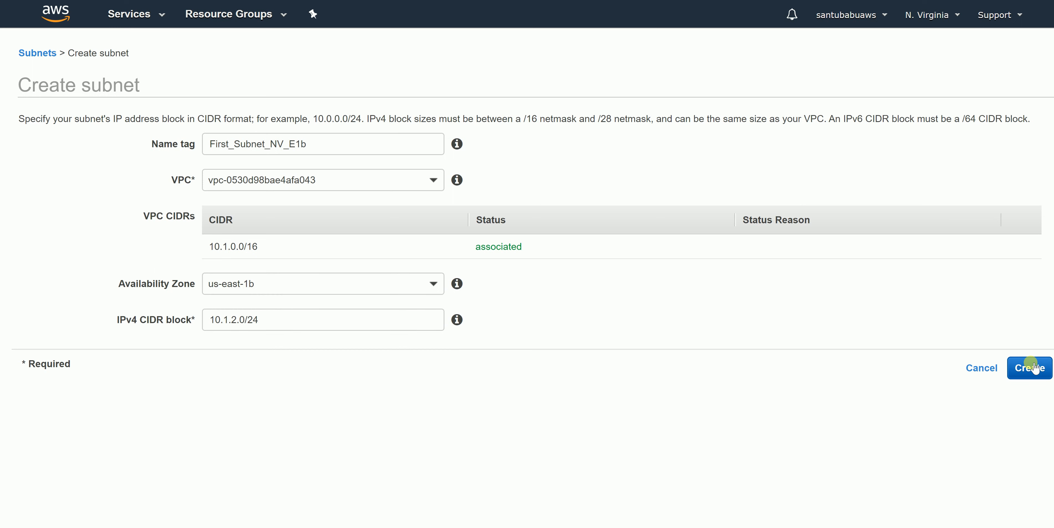
click(655, 211)
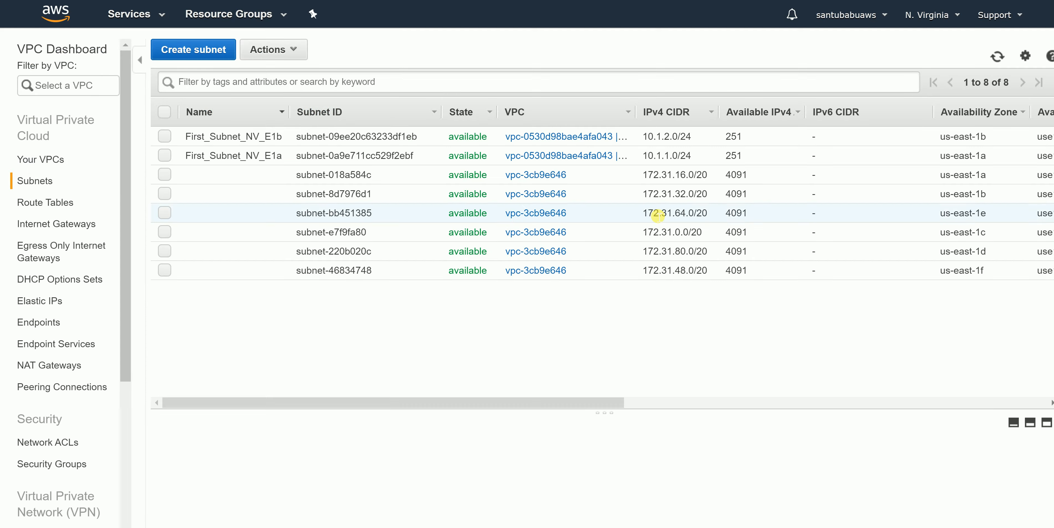
Start a third subnet named First_Subnet_NV_E1c in the VPC First_VPC_NV.
click(181, 53)
click(370, 144)
text(First_Subnet_NV_E1c)
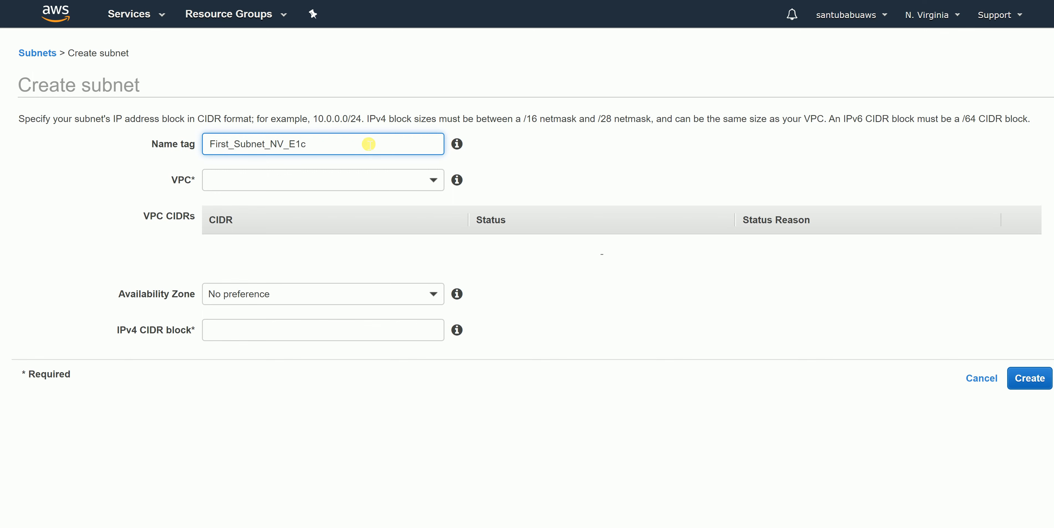
click(430, 179)
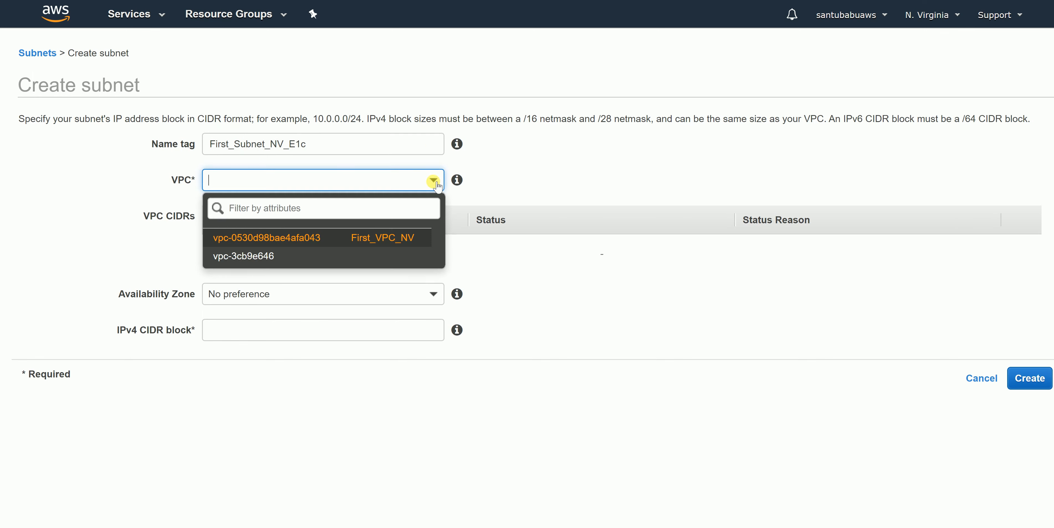
click(376, 240)
Set the availability zone to us-east-1c and try to create the third subnet with IPv4 CIDR block 10.1.2.0/24.
click(430, 284)
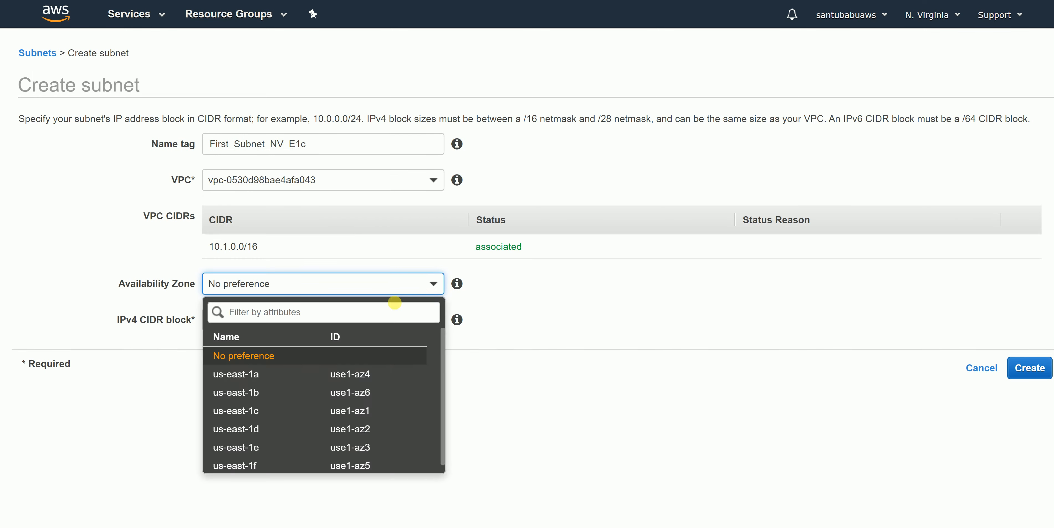
click(320, 412)
click(290, 323)
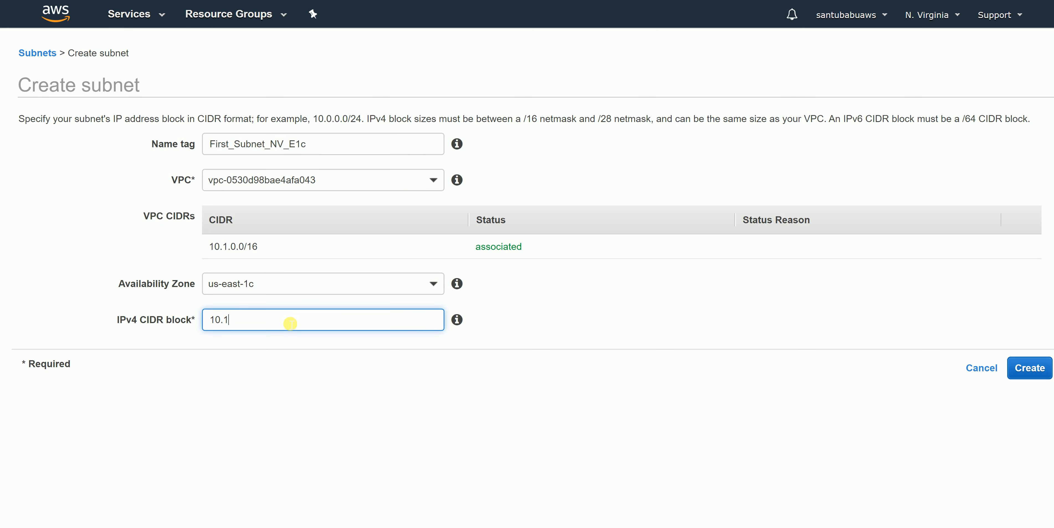
text(10.1.2.0/24)
click(1019, 366)
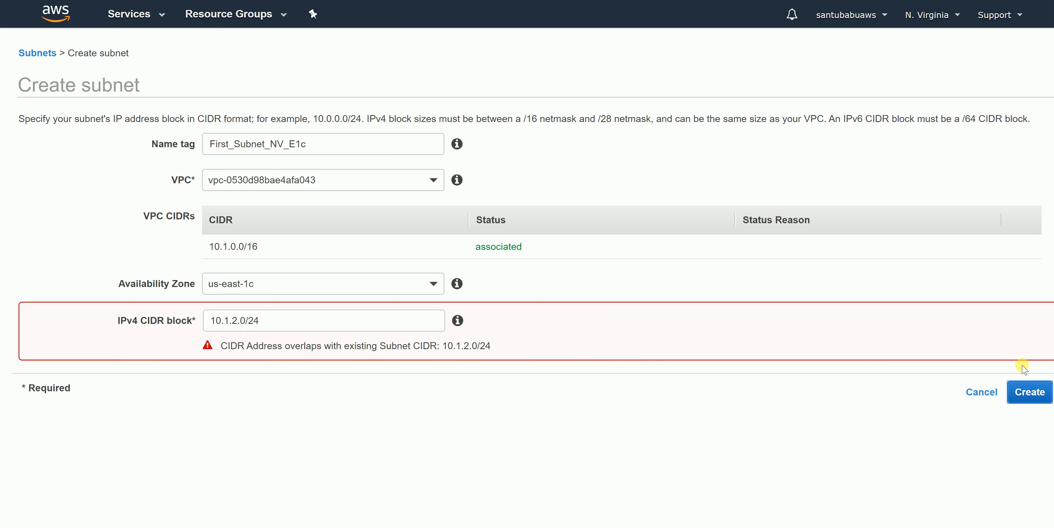
Change the third subnet's IPv4 CIDR block to 10.1.3.0/24 and create the subnet.
click(238, 322)
key(BackSpace)
text(3)
click(1030, 367)
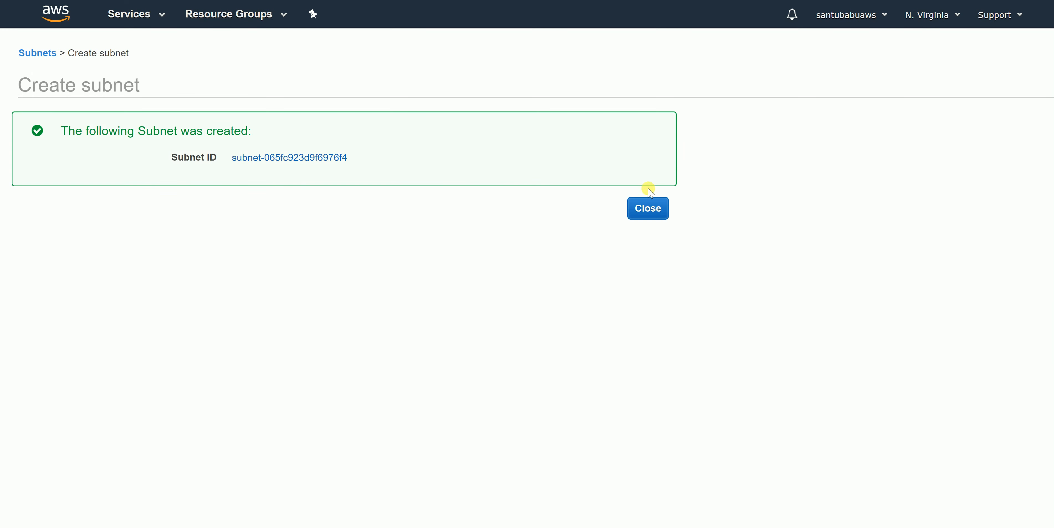
click(648, 207)
Enable automatic IP address assignment for First_Subnet_NV_E1c and save the setting.
right_click(311, 138)
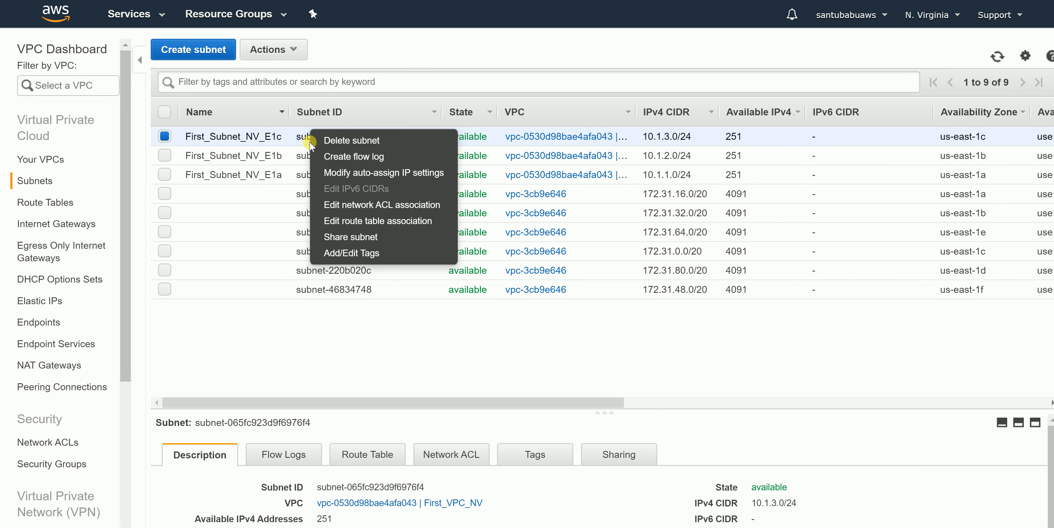
click(382, 176)
click(205, 179)
click(1033, 226)
Enable automatic IP address assignment for First_Subnet_NV_E1b and save the setting.
right_click(251, 157)
click(293, 193)
click(209, 179)
click(1034, 228)
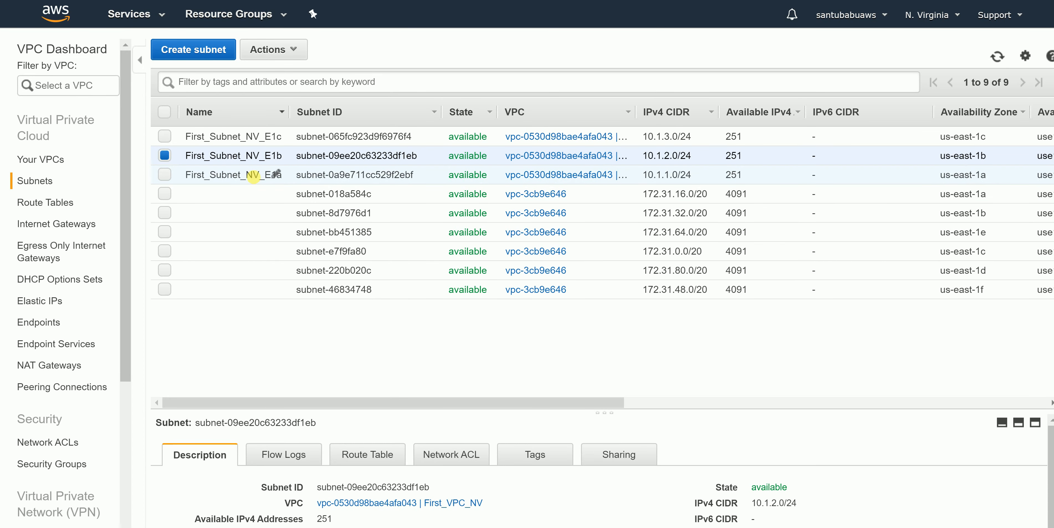
Enable automatic IP address assignment for First_Subnet_NV_E1a and save the setting.
right_click(253, 176)
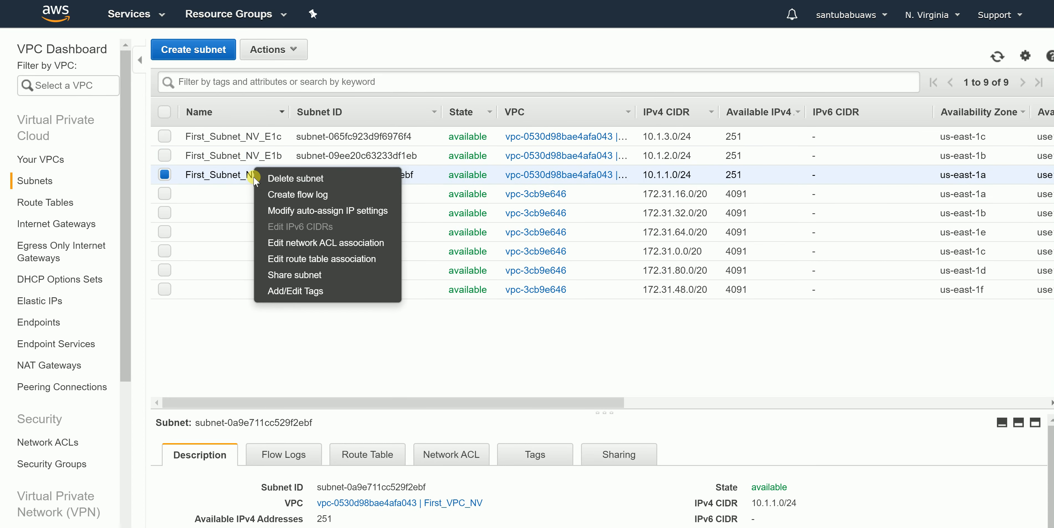
click(314, 212)
click(205, 177)
click(1033, 228)
Edit the DNS hostnames setting of the VPC First_VPC_NV and save it.
click(51, 159)
right_click(287, 137)
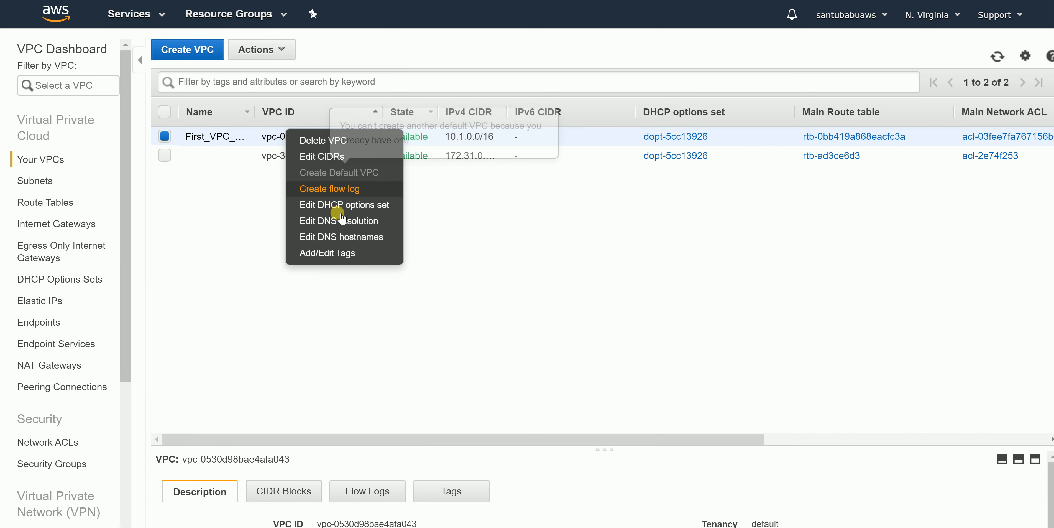
click(341, 237)
click(1032, 213)
click(633, 171)
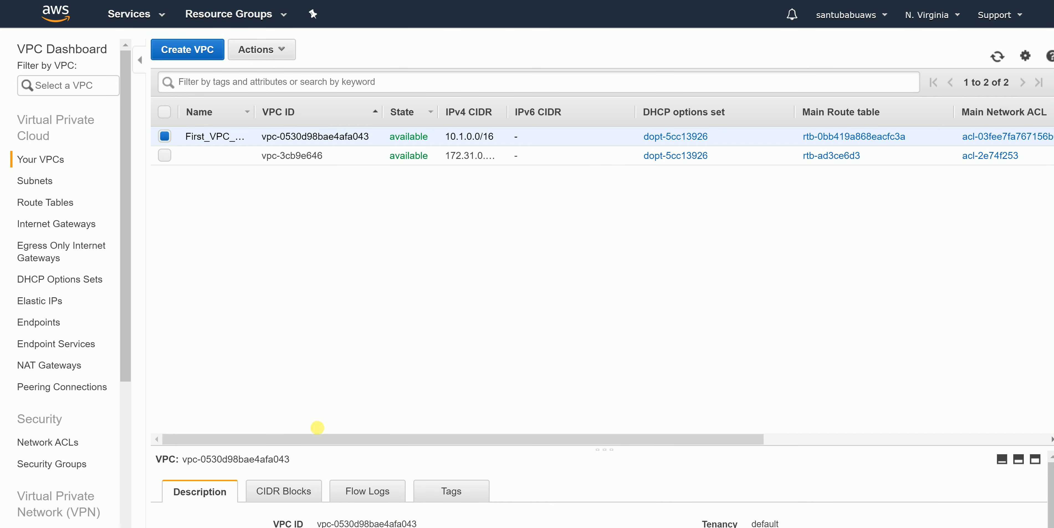
Create an internet gateway with the name tag First_IGW_NV.
click(44, 227)
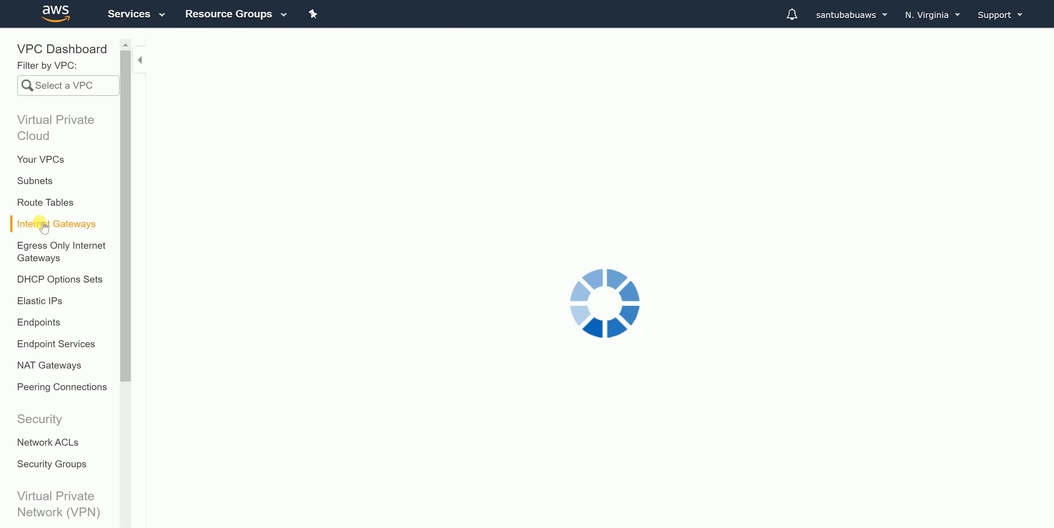
click(211, 51)
click(192, 150)
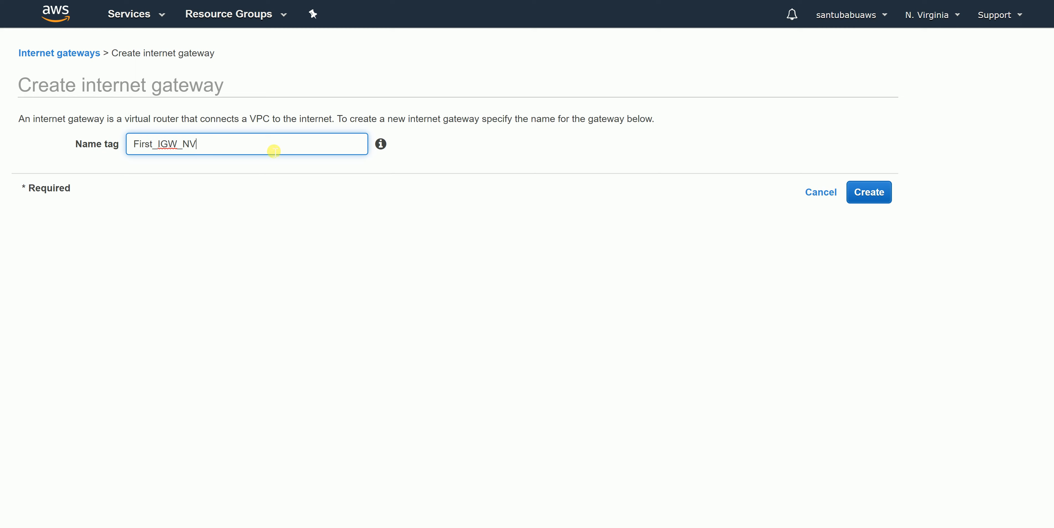
click(869, 192)
click(649, 208)
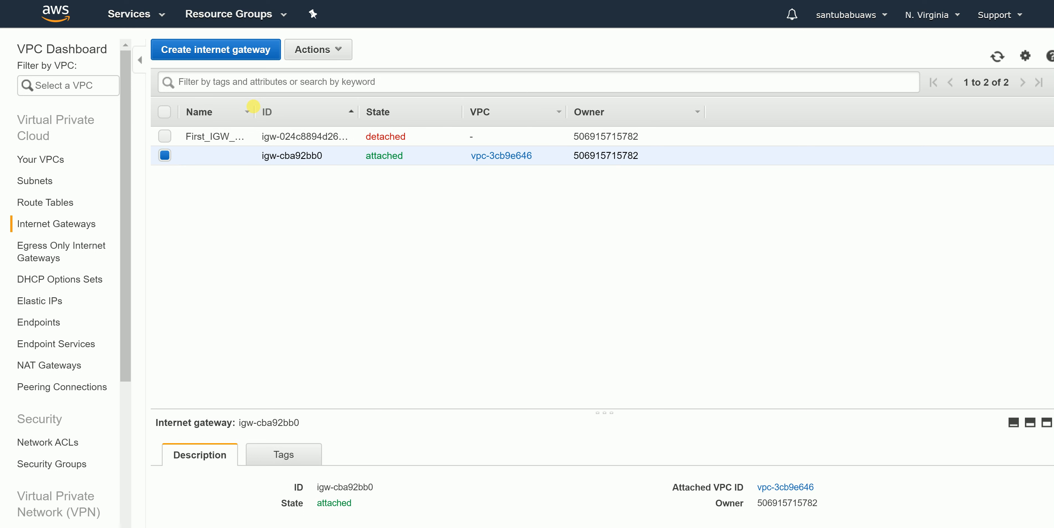
Widen the Name column of the internet gateway list and attach First_IGW_NV to the VPC First_VPC_NV.
drag(253, 107, 293, 108)
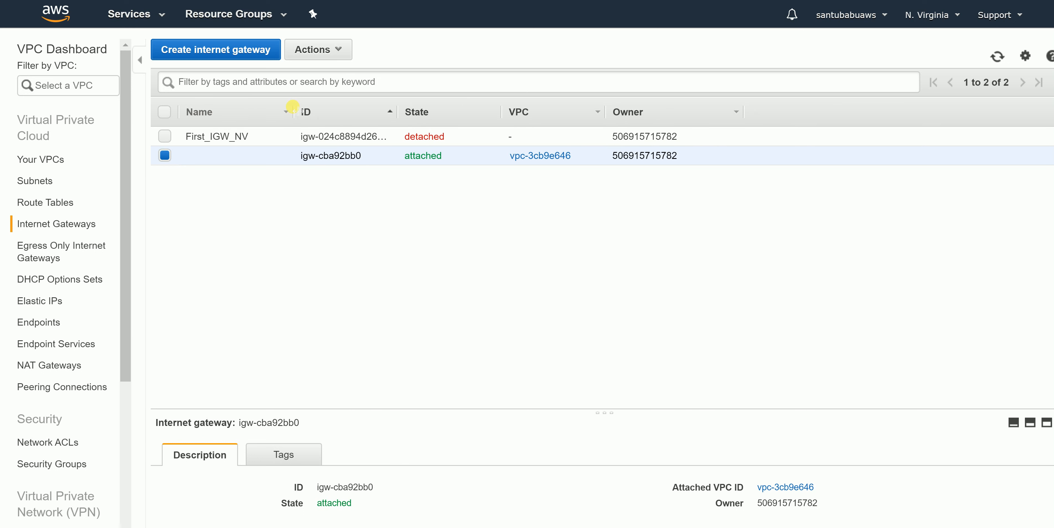
right_click(338, 135)
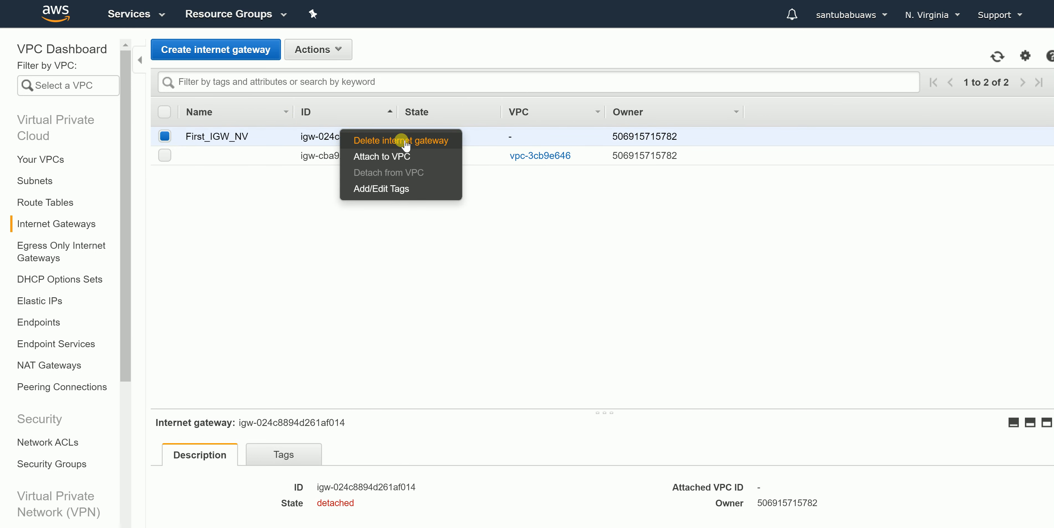
click(400, 156)
click(531, 143)
click(397, 214)
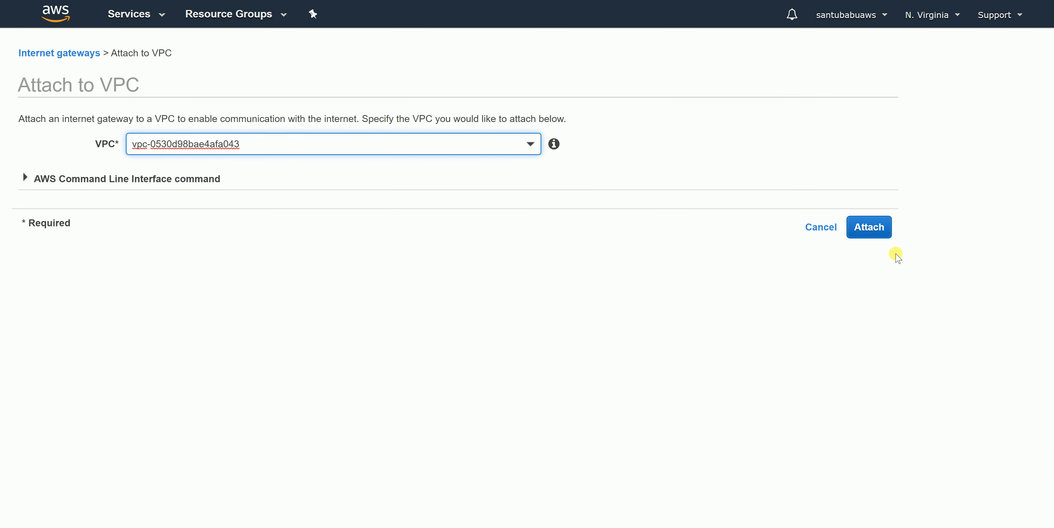
click(869, 227)
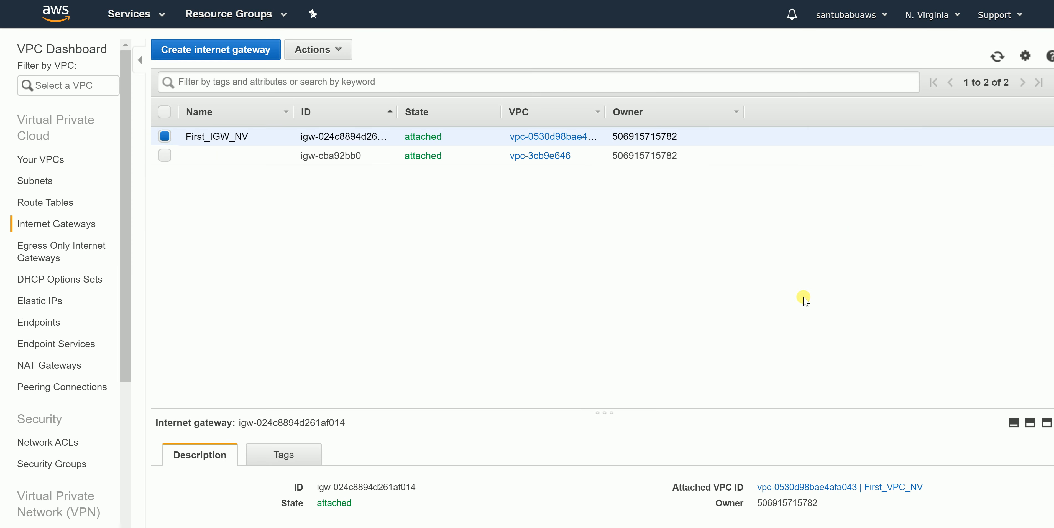
Create a route table with the name tag First_RouteTable1 in the VPC First_VPC_NV.
click(57, 203)
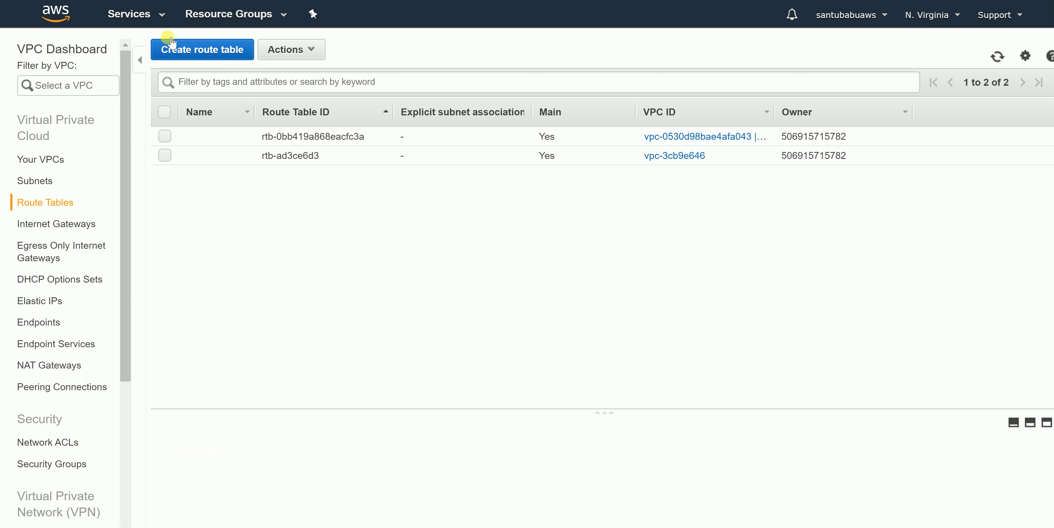
click(200, 50)
click(346, 152)
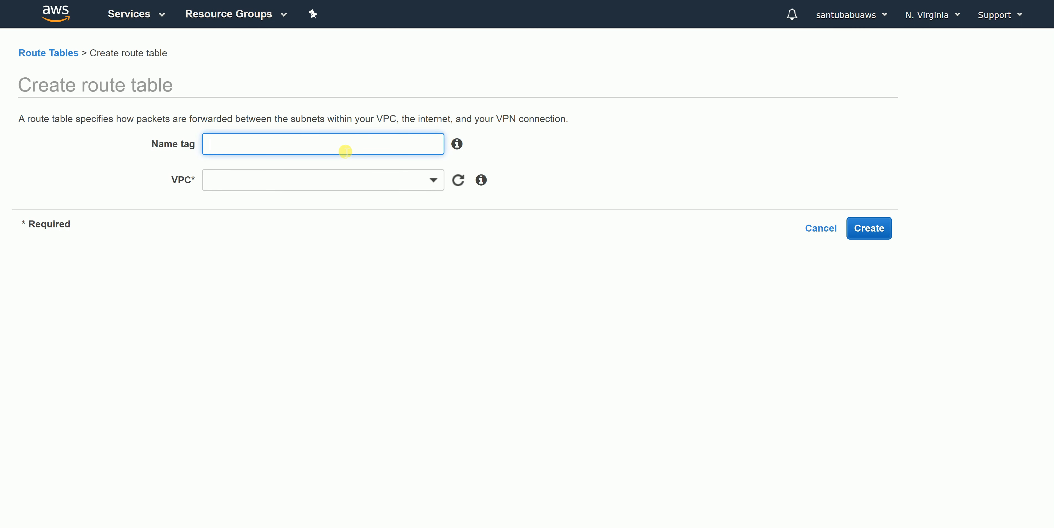
text(First_RouteTable1)
click(433, 179)
click(346, 235)
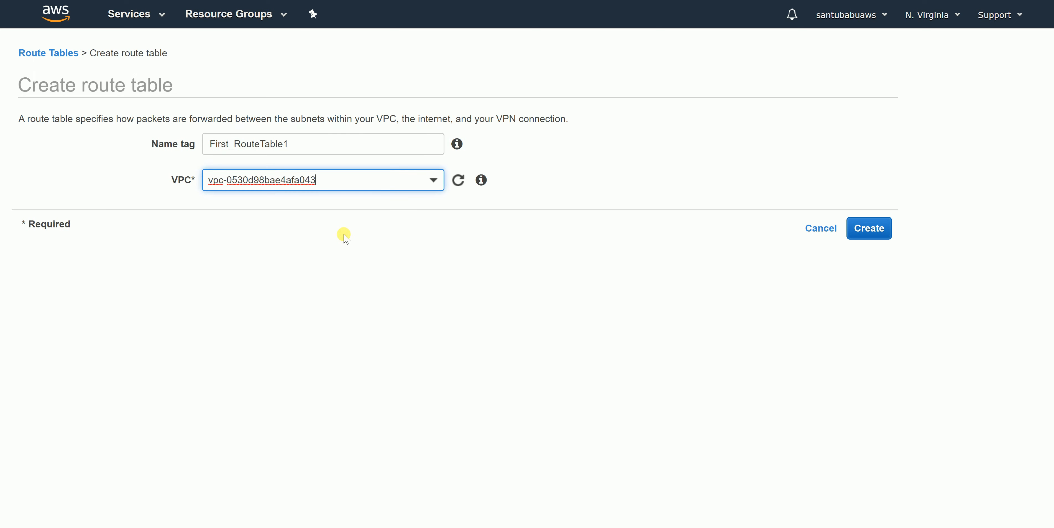
click(874, 228)
click(646, 207)
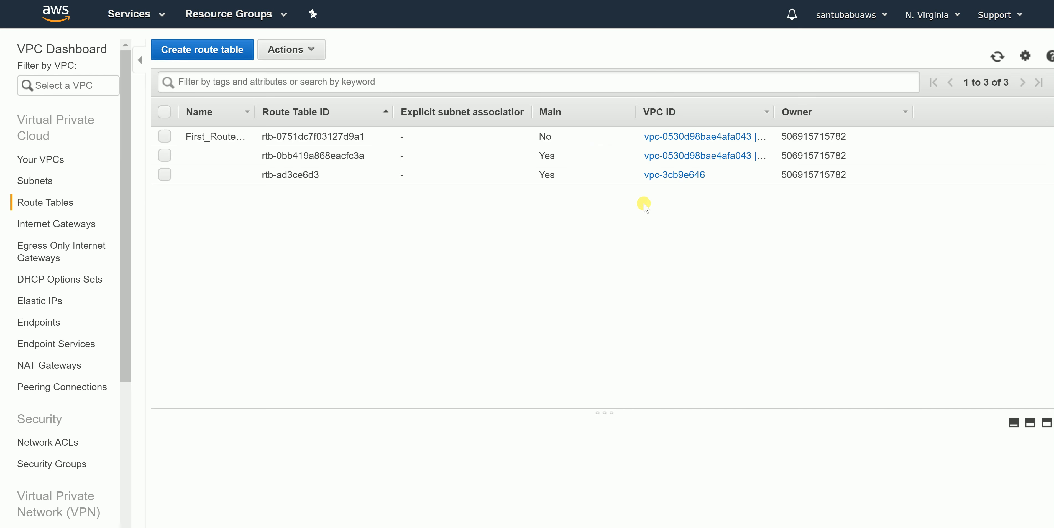
Associate all three subnets (10.1.1.0/24, 10.1.2.0/24 and 10.1.3.0/24) with the route table First_RouteTable1 and save.
click(380, 454)
scroll(382, 456, down, 5)
scroll(380, 455, up, 3)
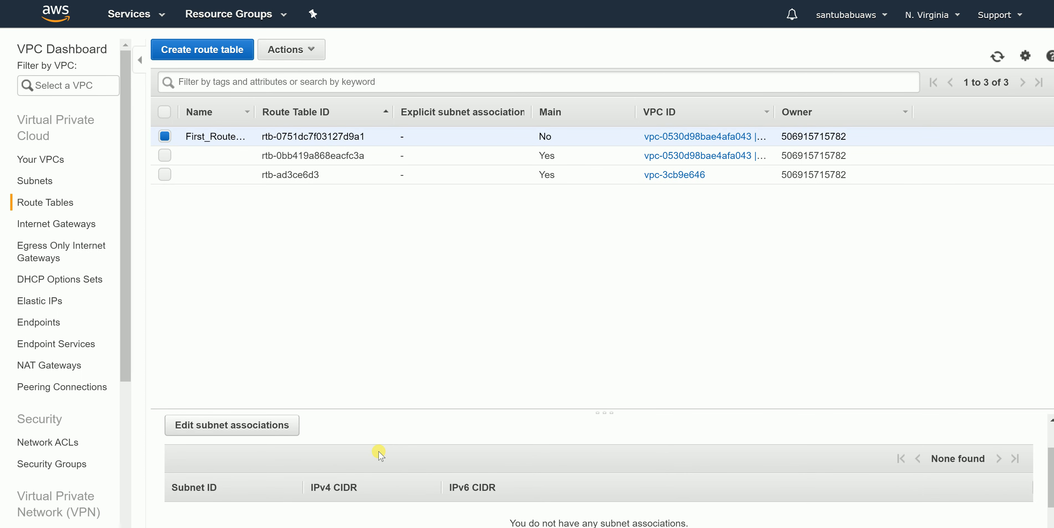
scroll(381, 454, down, 3)
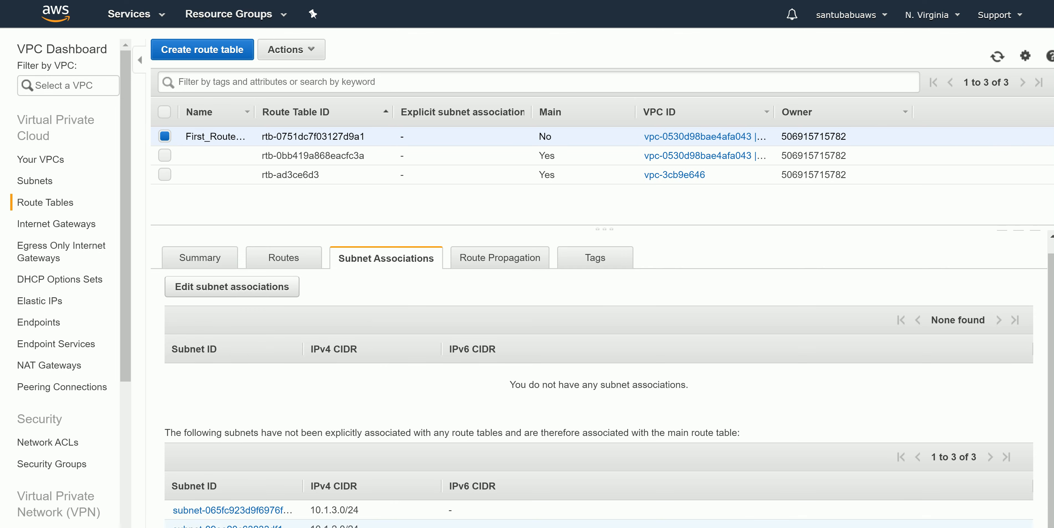
click(231, 286)
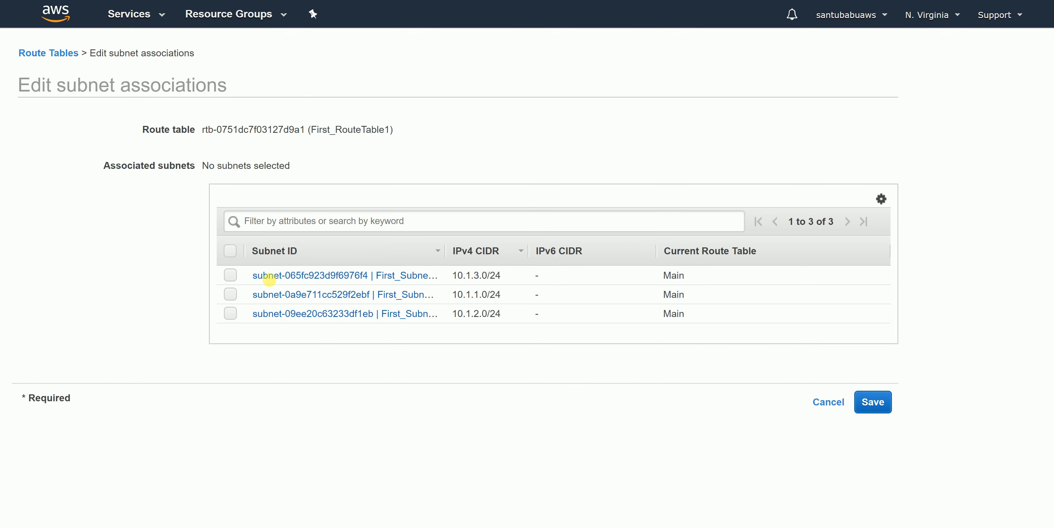
click(230, 249)
click(879, 406)
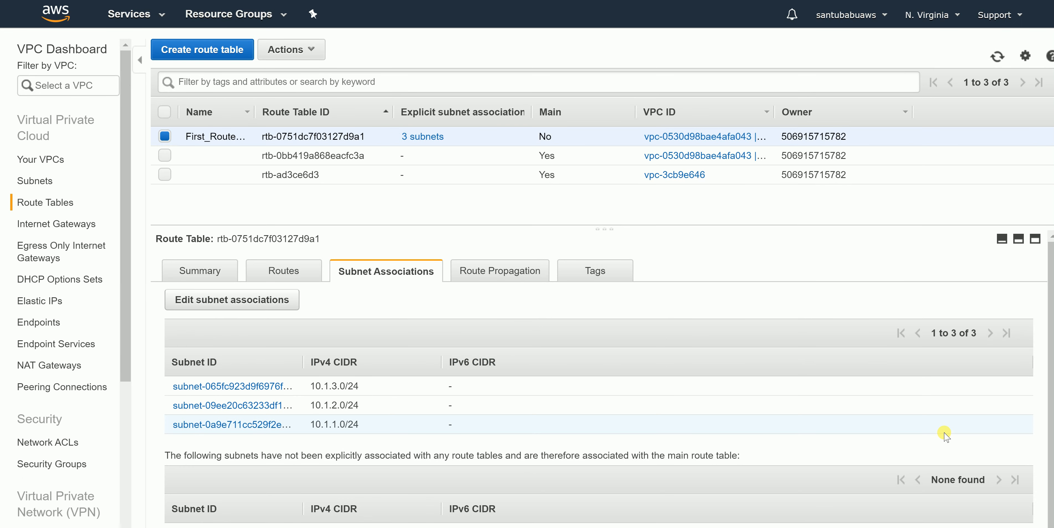
Add a route to First_RouteTable1 with destination 0.0.0.0/0 and the internet gateway First_IGW_NV as target, and save it.
click(283, 271)
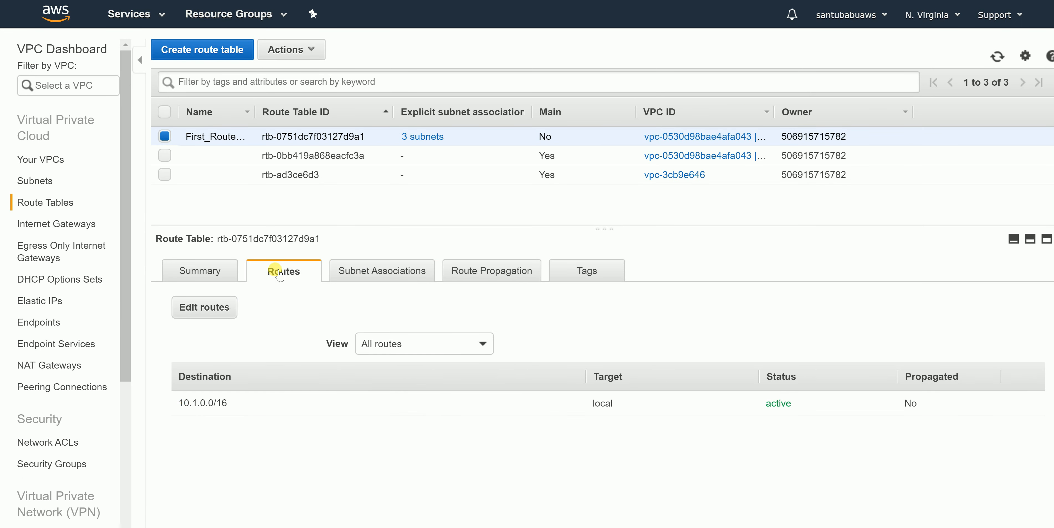
click(216, 307)
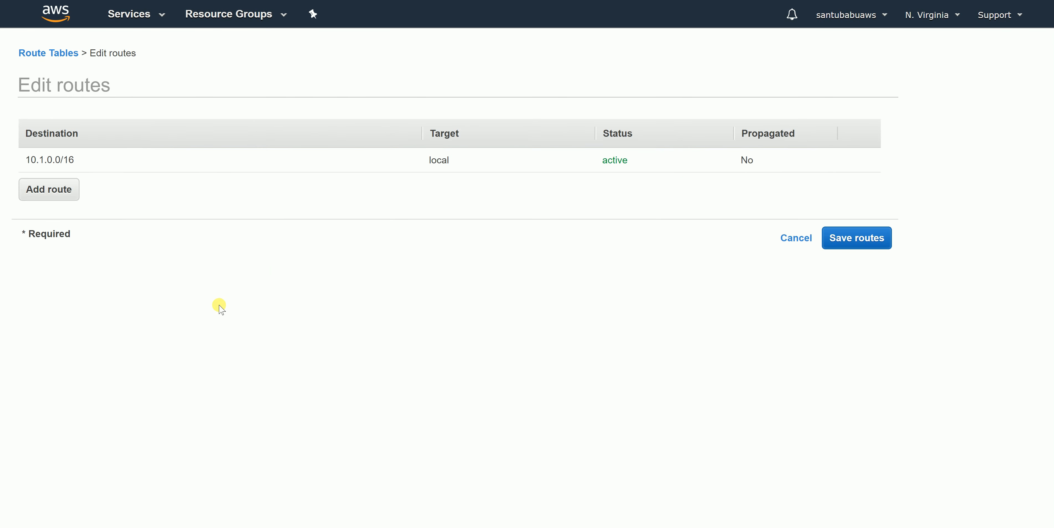
click(45, 188)
text(0.0.0.0/0)
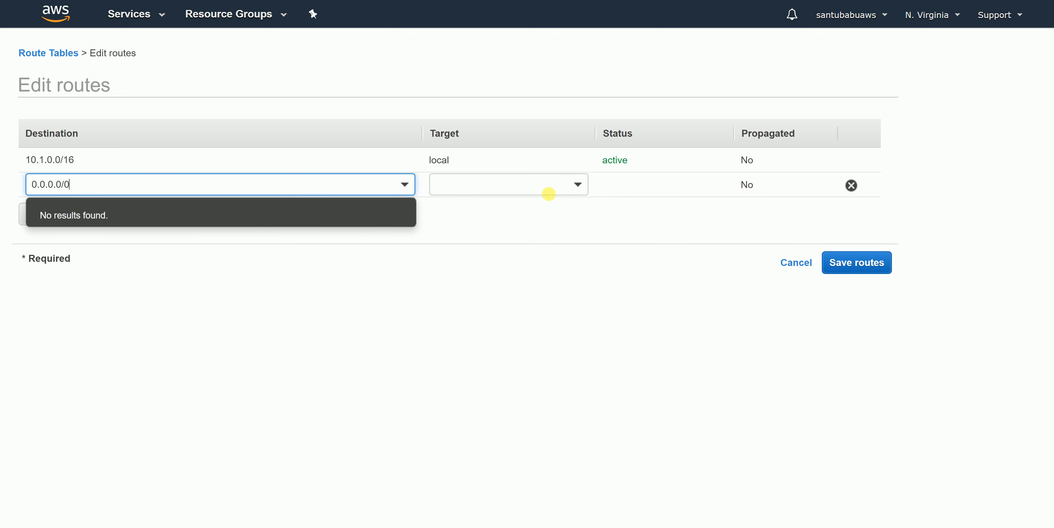
click(577, 189)
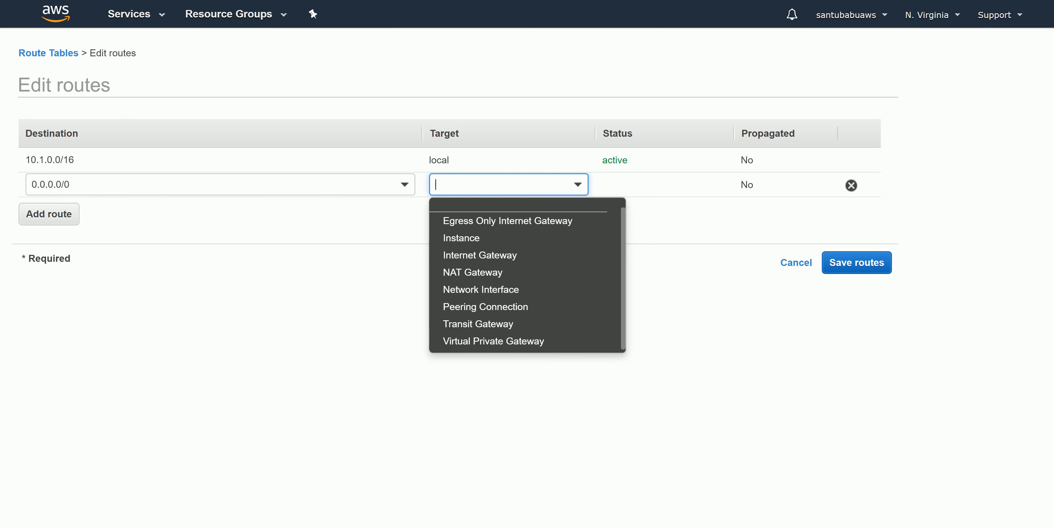
click(510, 256)
click(554, 227)
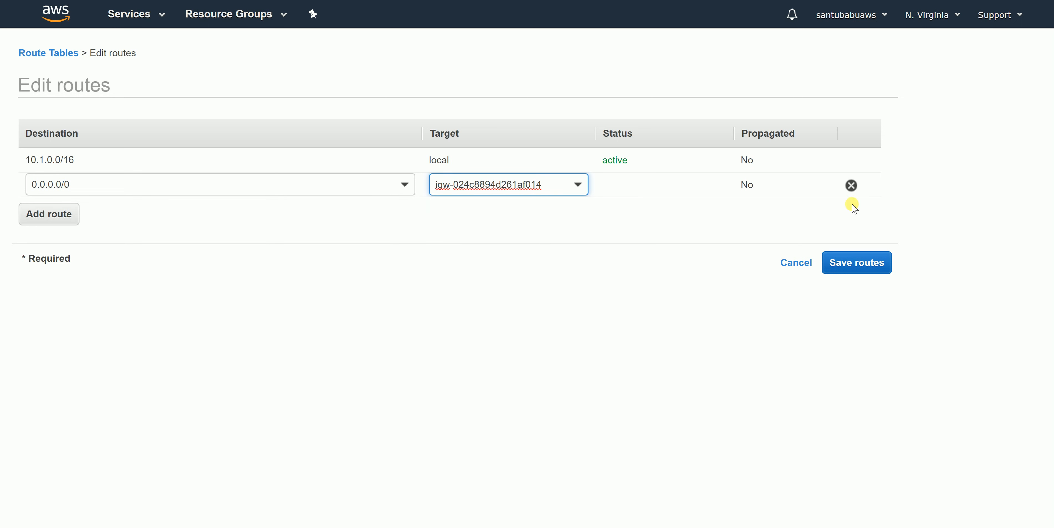
click(855, 263)
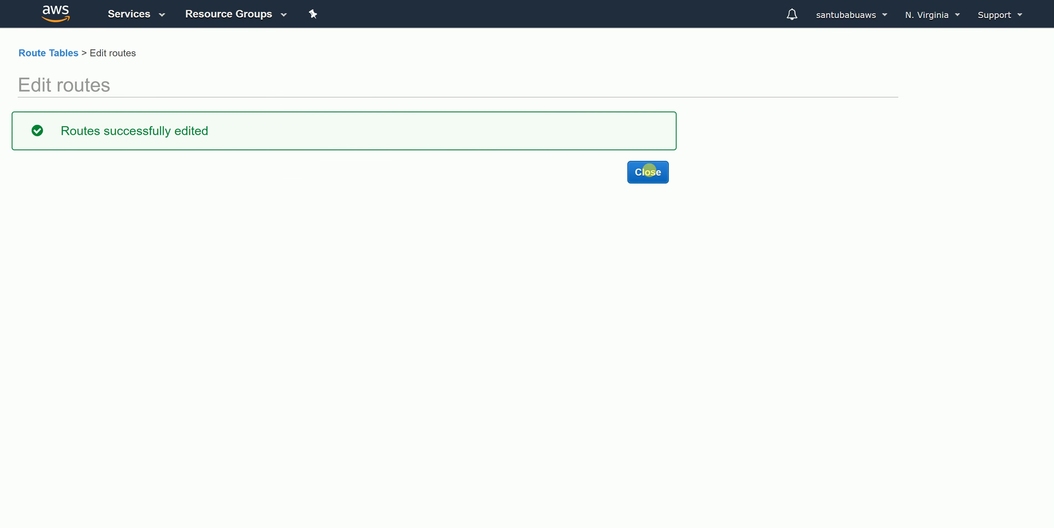
click(647, 172)
Start a new security group with First_NV_SG1 as both its name and its description.
click(66, 462)
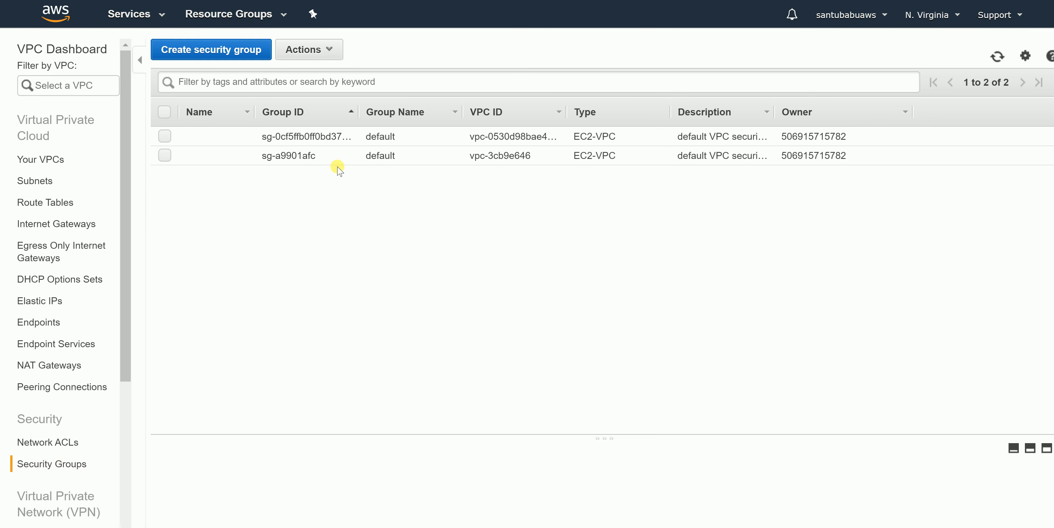
click(231, 48)
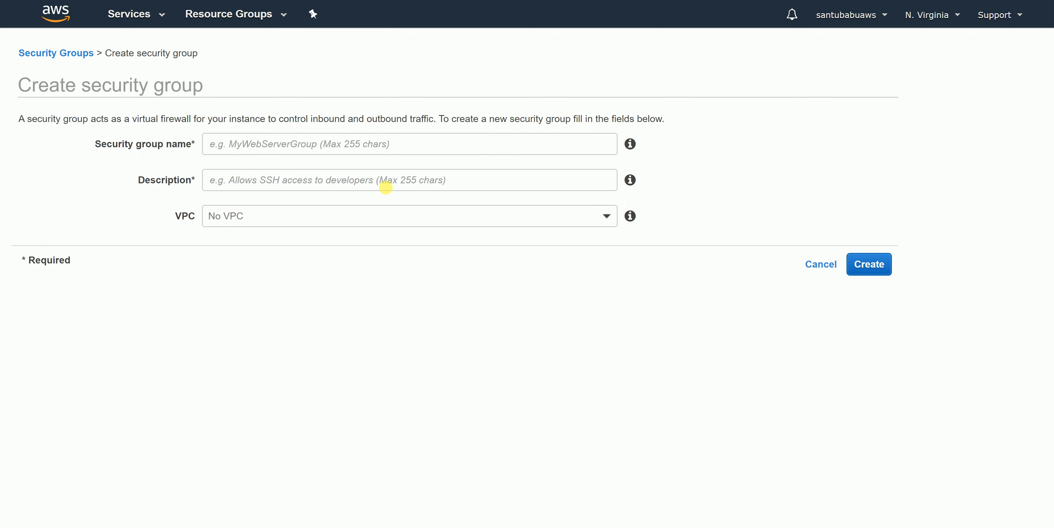
click(306, 149)
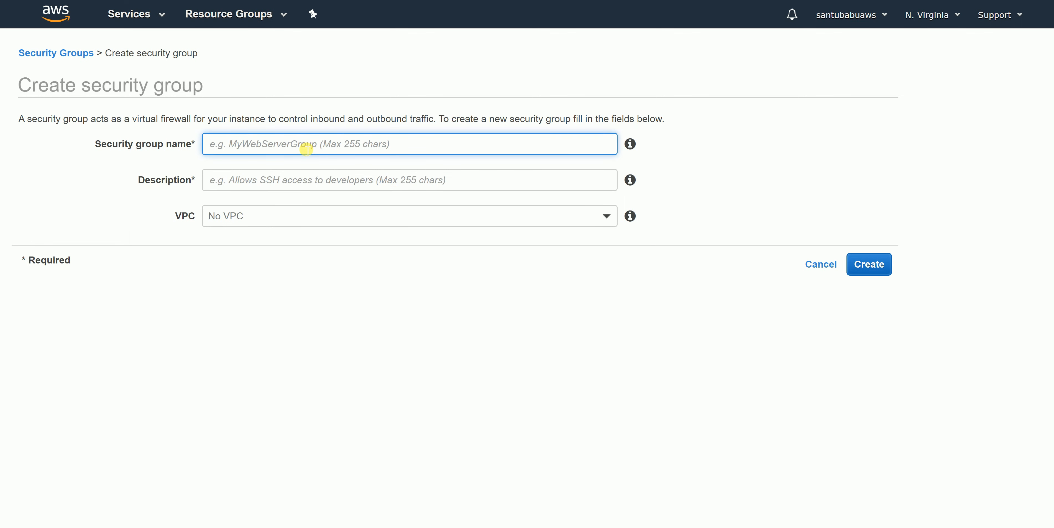
text(First_NV_SG1)
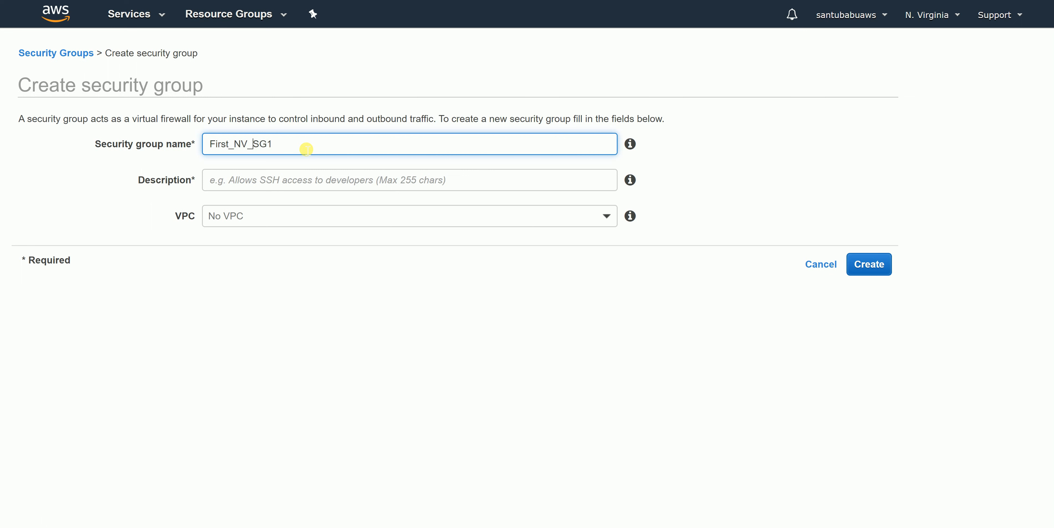
double_click(248, 145)
key(ctrl+c)
right_click(247, 145)
click(258, 192)
right_click(293, 181)
click(317, 286)
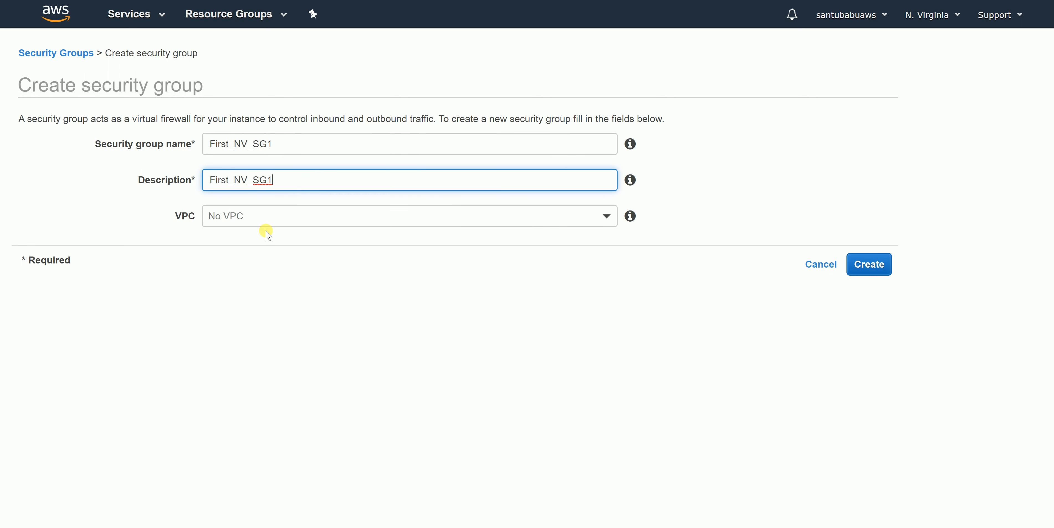
Assign the new security group to the VPC First_VPC_NV and create it.
click(598, 215)
click(378, 291)
click(870, 263)
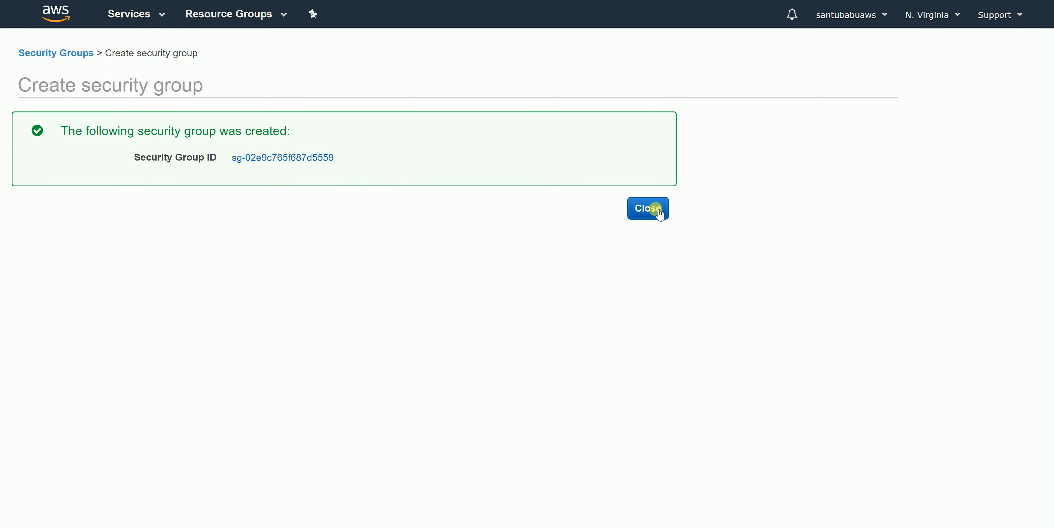
click(655, 209)
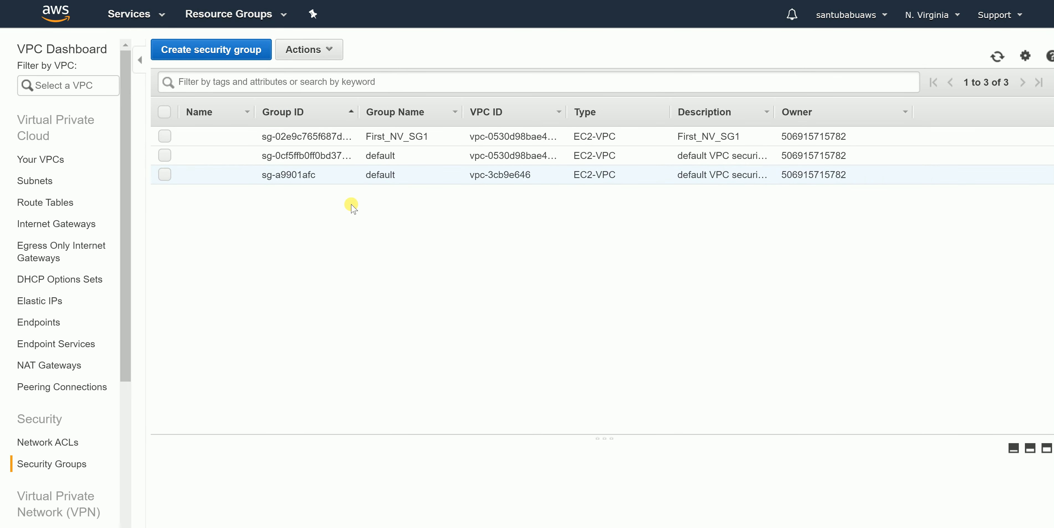
Give the new security group the name tag First_NV_SG1 and widen the Name column of the list.
click(221, 135)
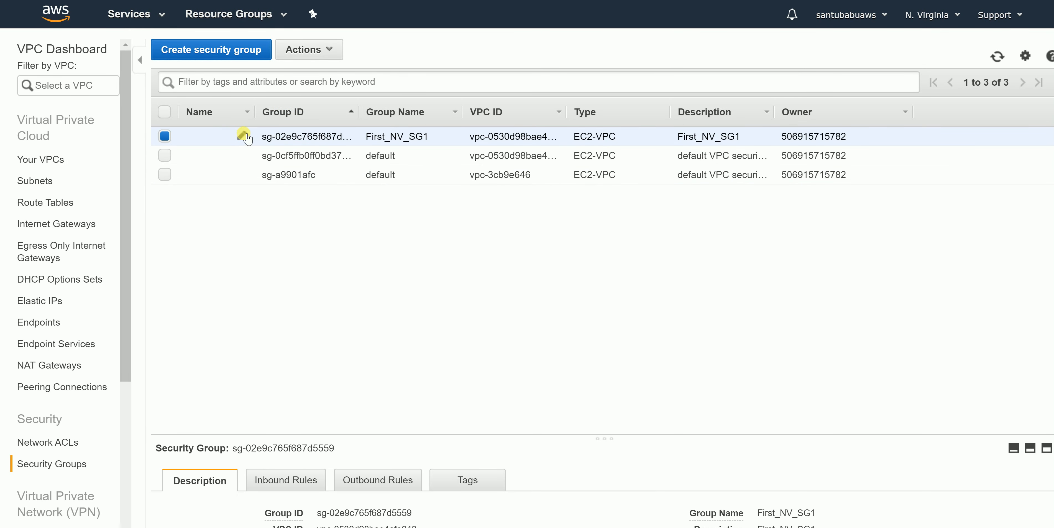
click(243, 136)
key(ctrl+v)
click(330, 153)
drag(256, 119, 284, 118)
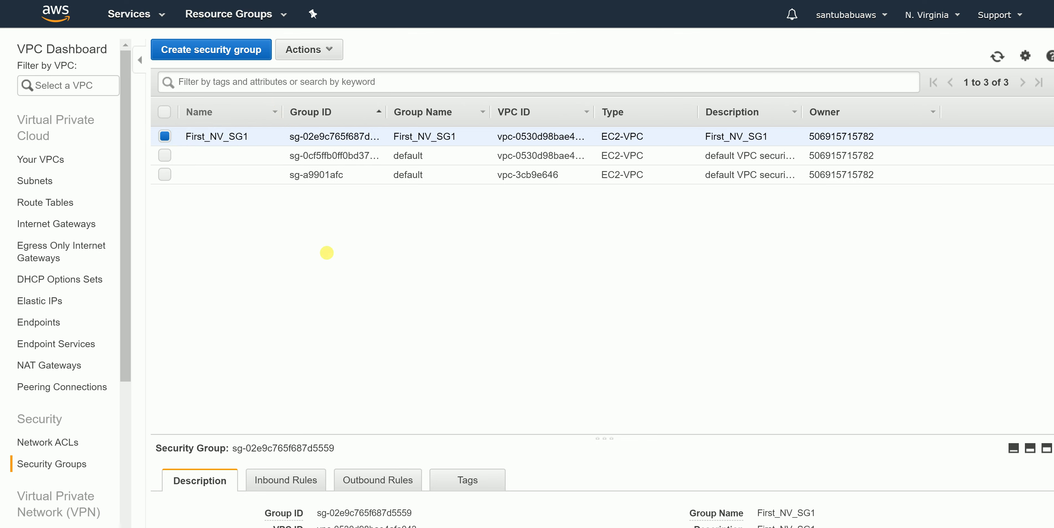
Add an inbound rule to First_NV_SG1 allowing All traffic from Anywhere, and save it.
click(286, 479)
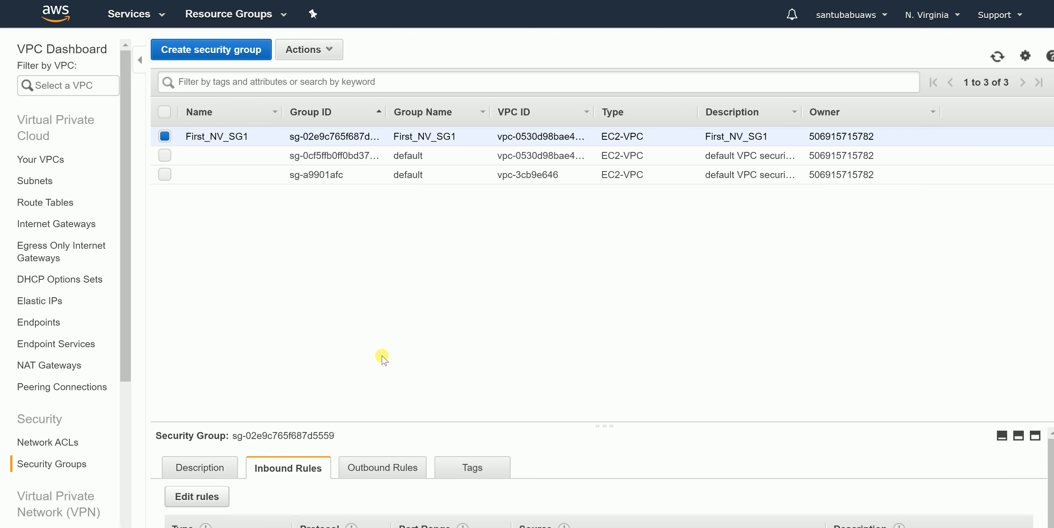
click(220, 310)
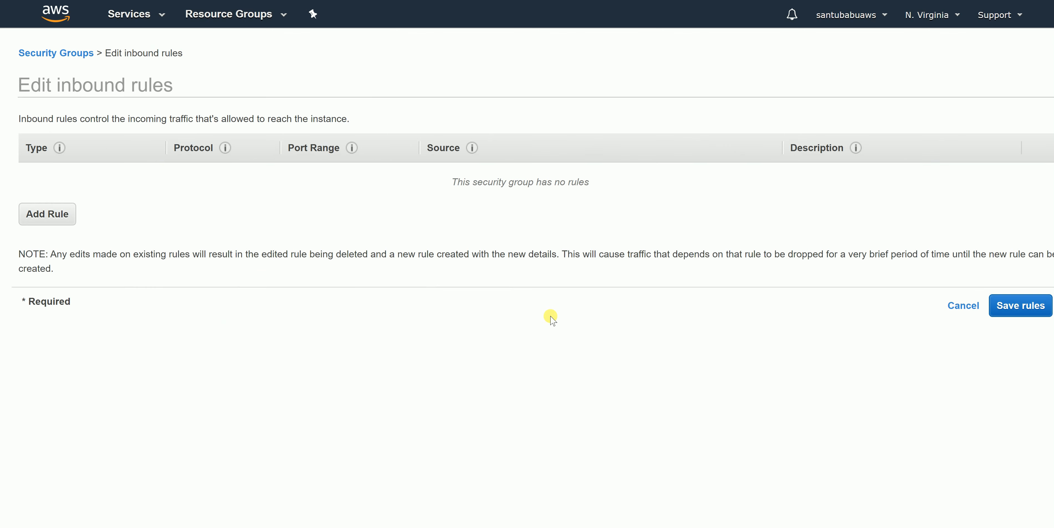
click(65, 212)
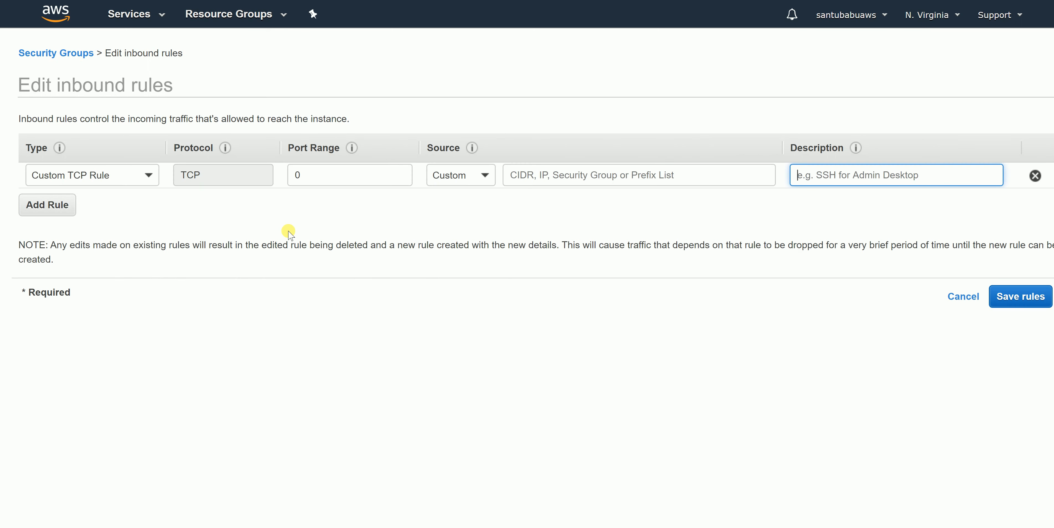
click(148, 175)
scroll(141, 259, down, 5)
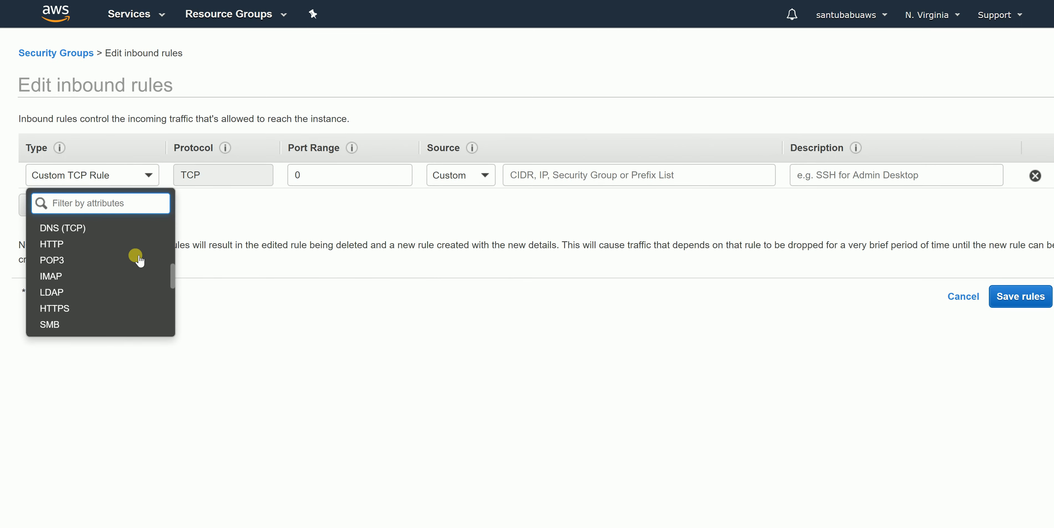
scroll(141, 258, up, 2)
click(73, 234)
click(475, 176)
click(471, 221)
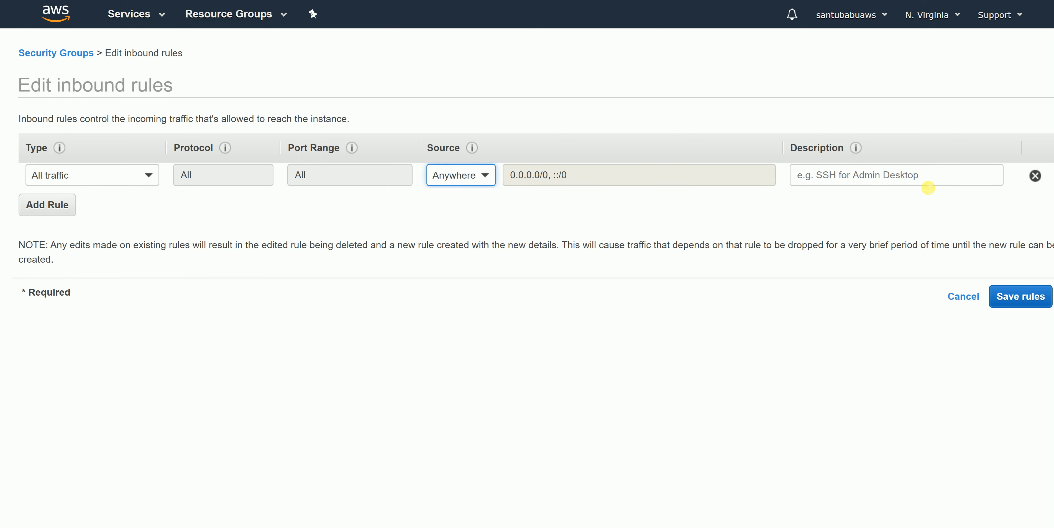
click(1023, 297)
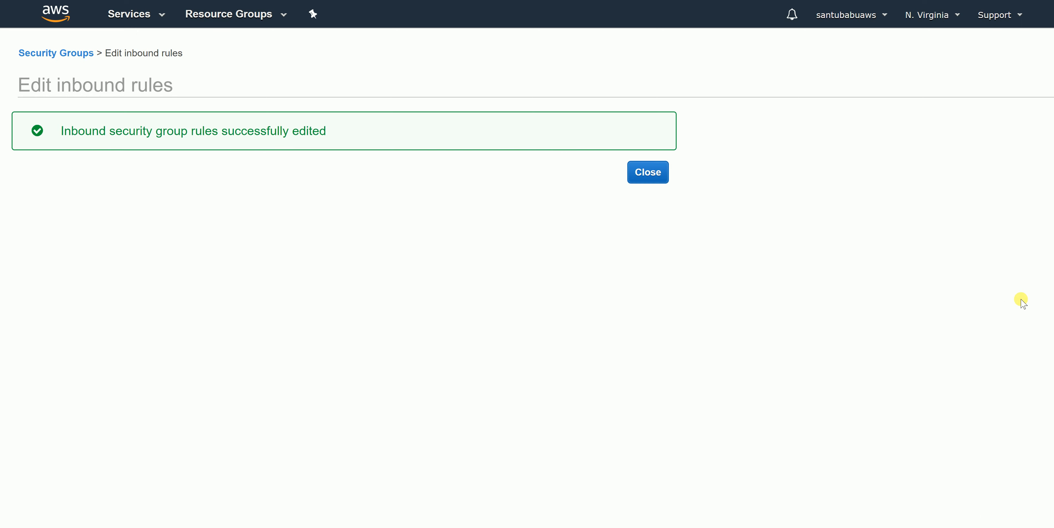
click(657, 172)
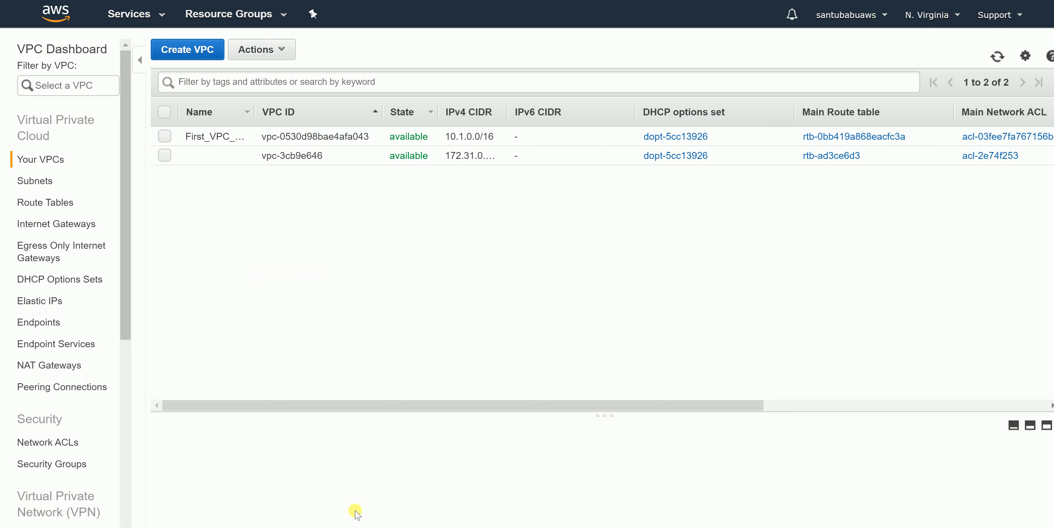
Go to the EC2 instances and start launching a new instance from the Amazon Linux AMI 2018.03.0 image.
click(157, 13)
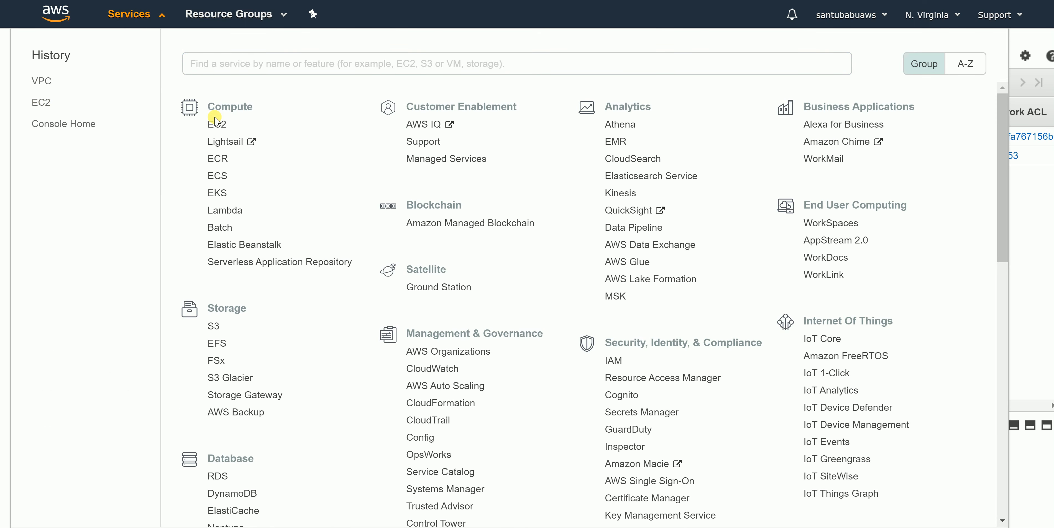
click(216, 123)
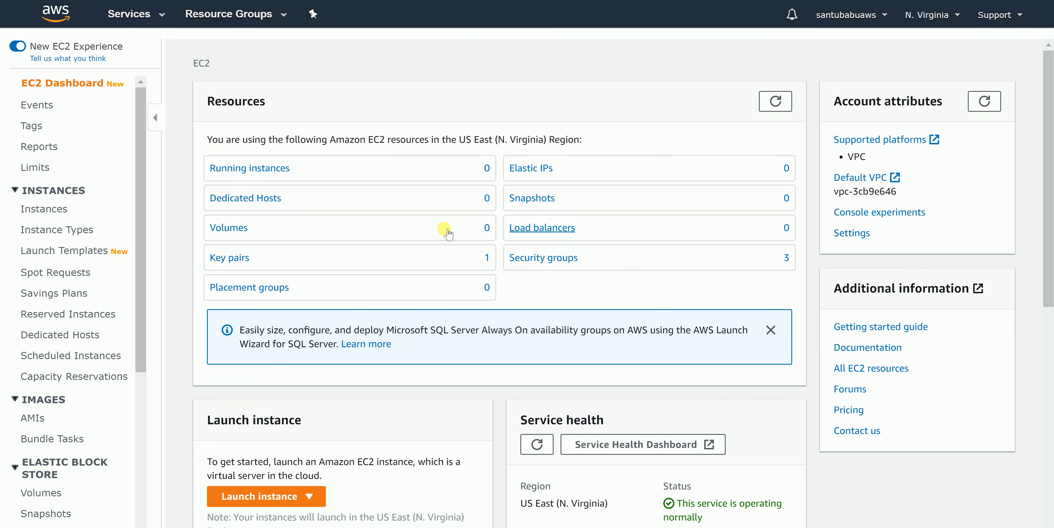
click(61, 210)
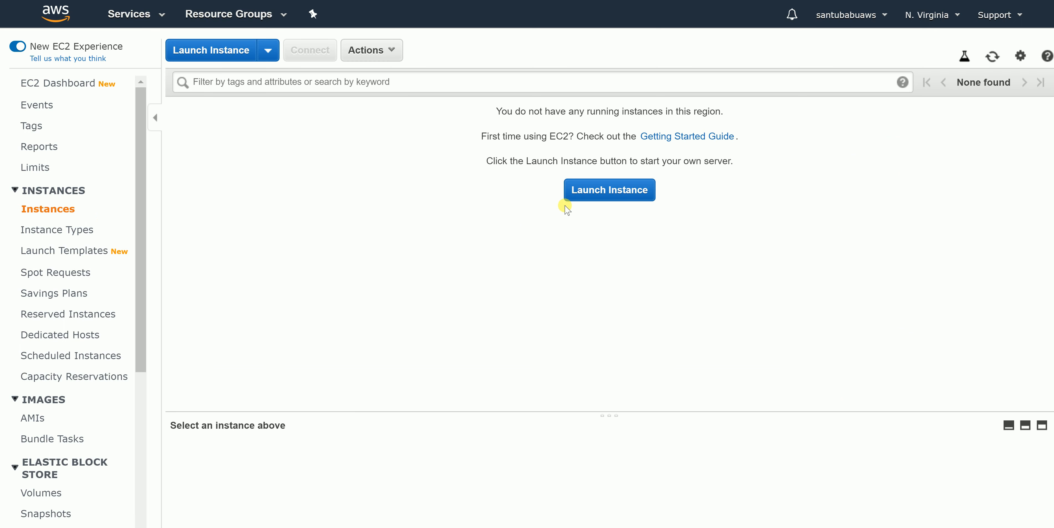
click(94, 75)
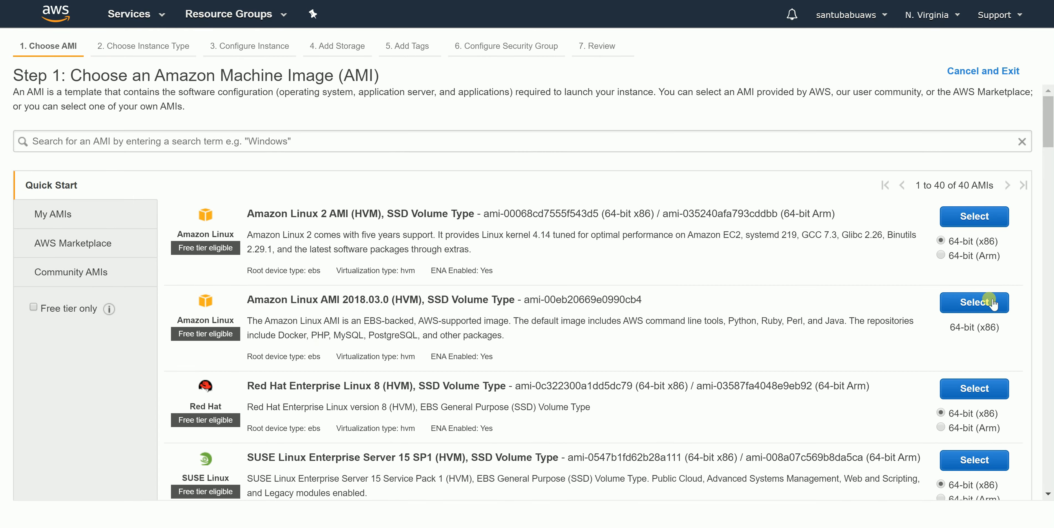
click(993, 303)
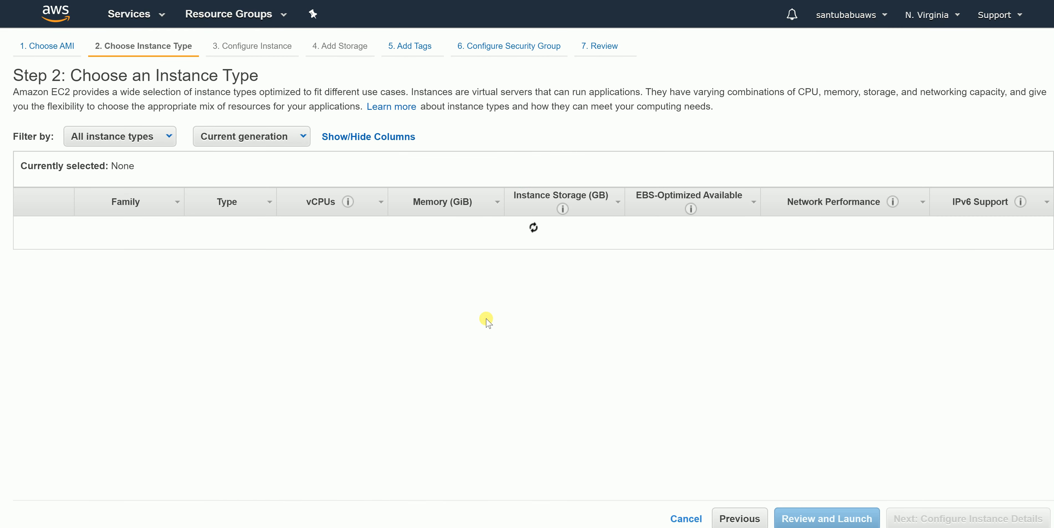
Keep the default instance type and place the instance in network First_VPC_NV and subnet First_Subnet_NV_E1a.
click(968, 518)
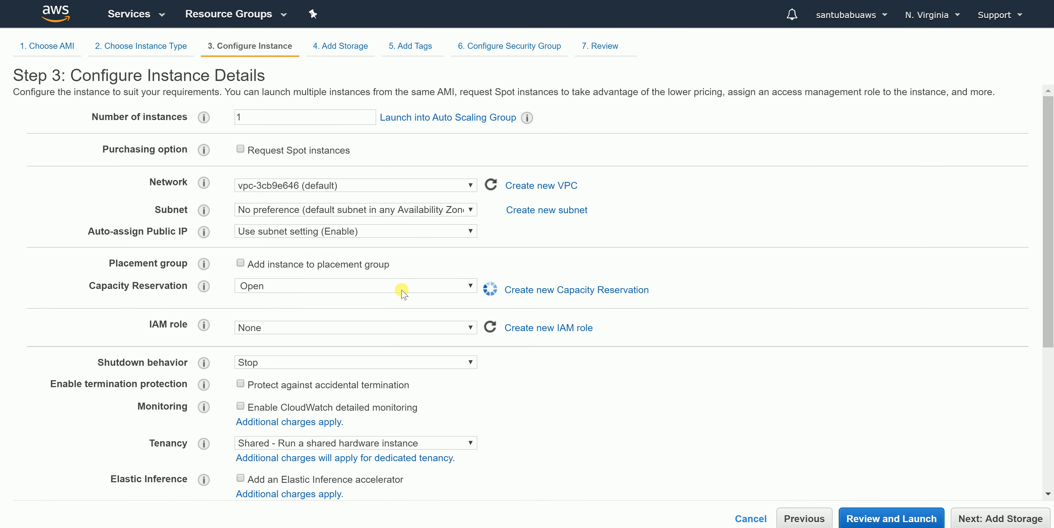
click(470, 184)
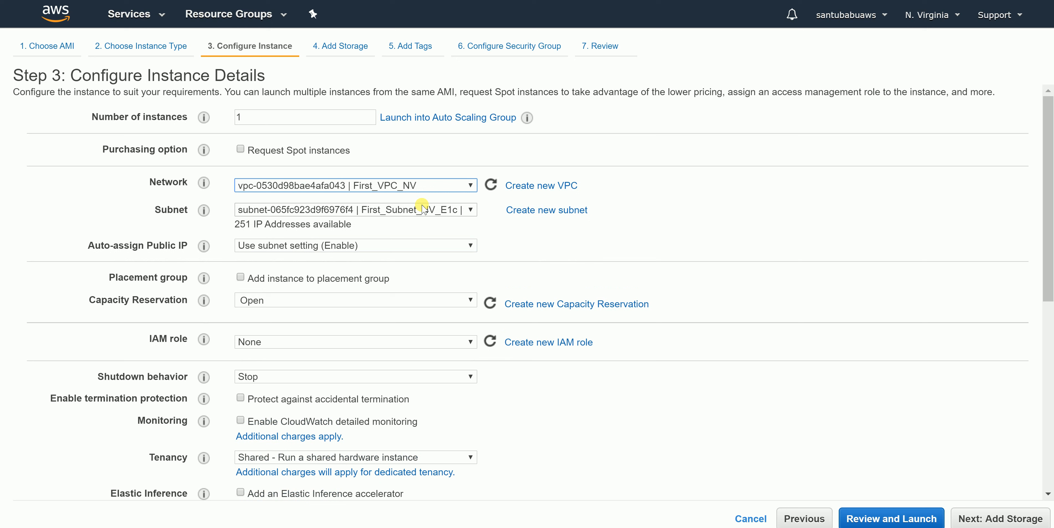
click(469, 210)
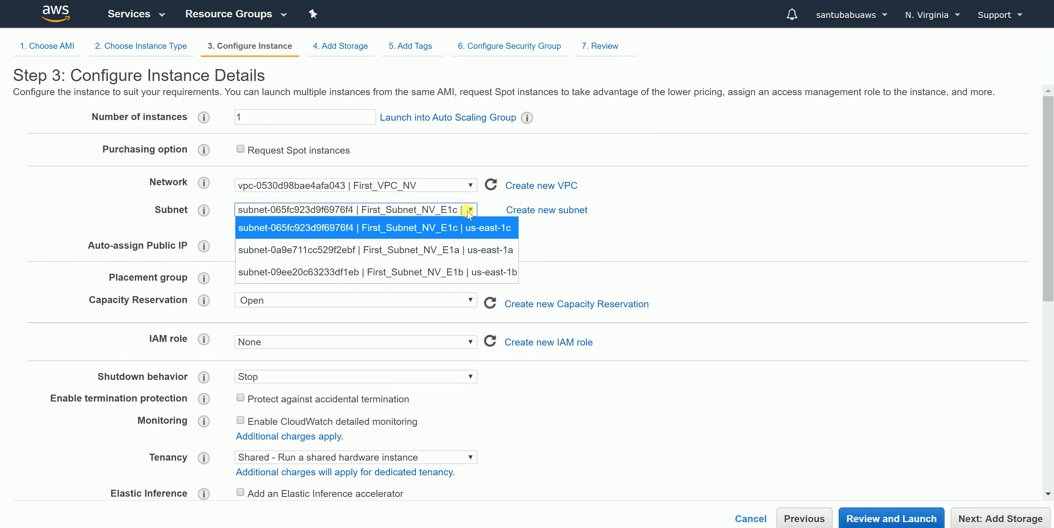
click(467, 250)
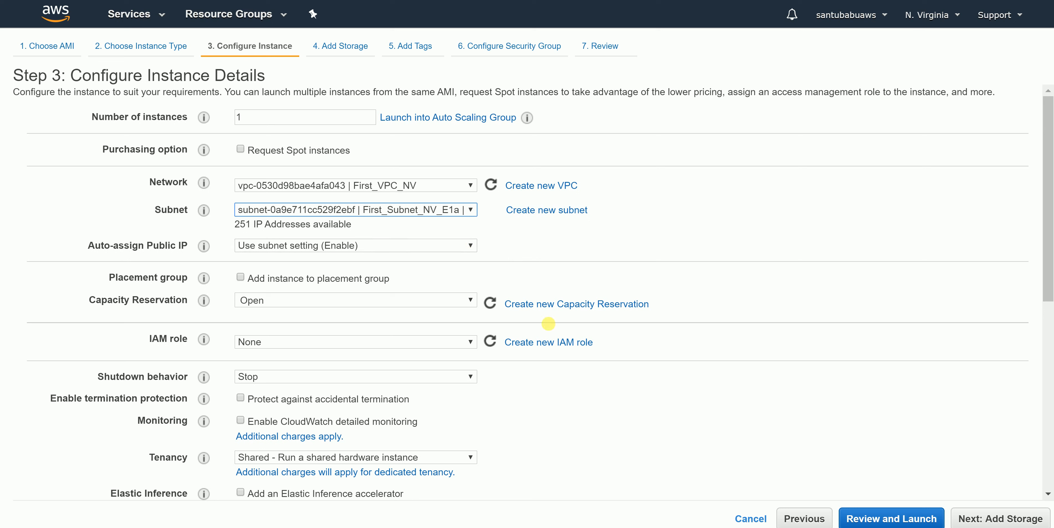
scroll(629, 371, down, 6)
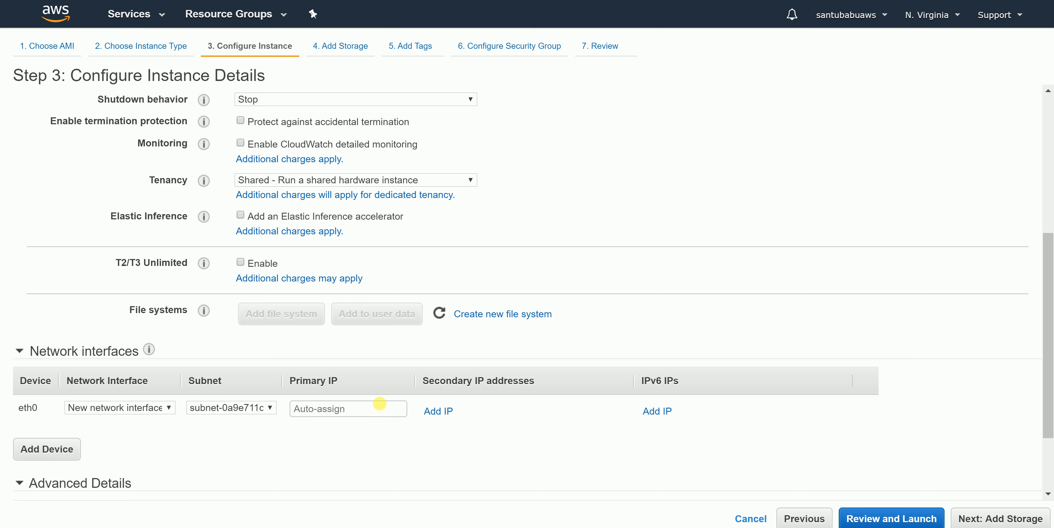
click(995, 519)
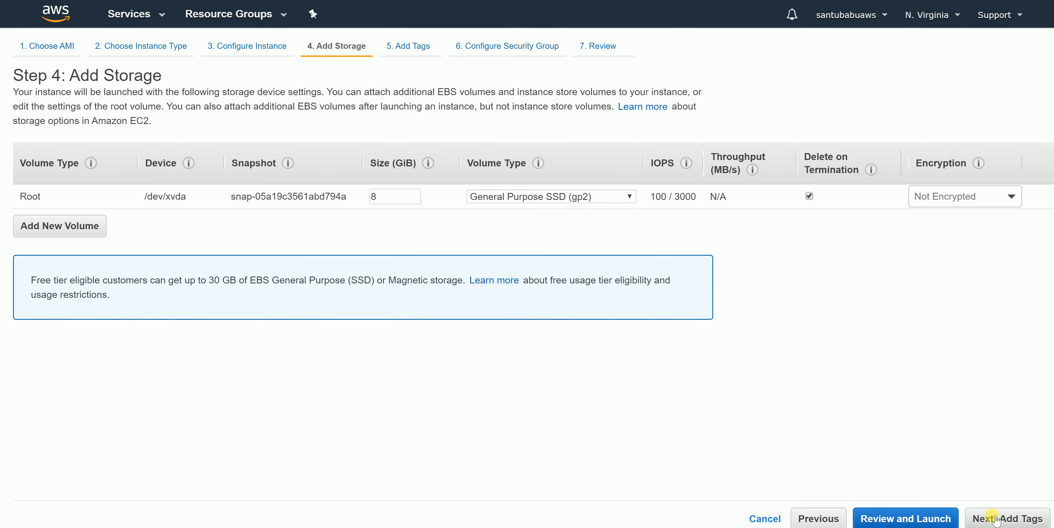
Keep the default storage and add a tag with key Name and value First_NV_E1a_server1.
click(995, 520)
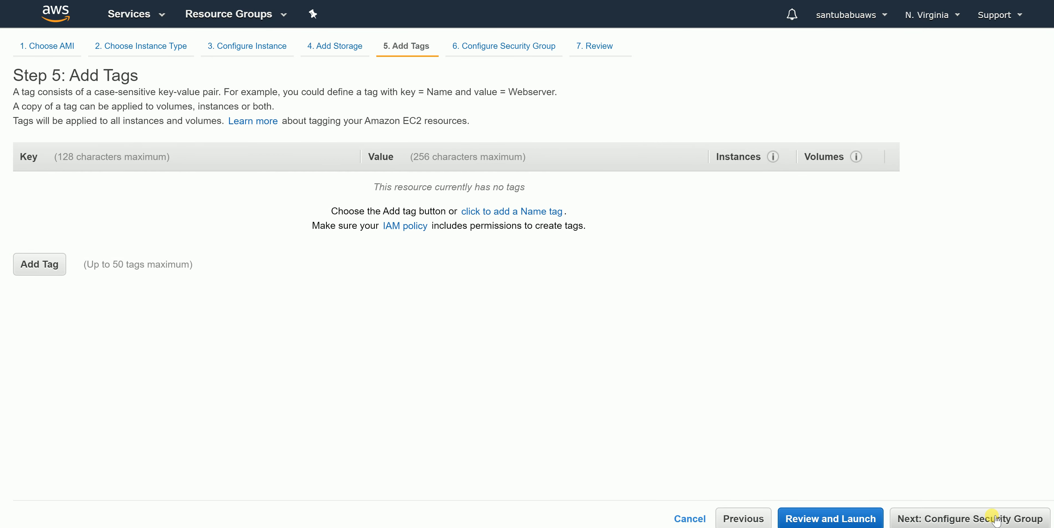
click(37, 267)
text(Name)
click(487, 191)
text(First_NV_1server1)
click(411, 194)
text(1)
key(BackSpace)
text(E1a_server1)
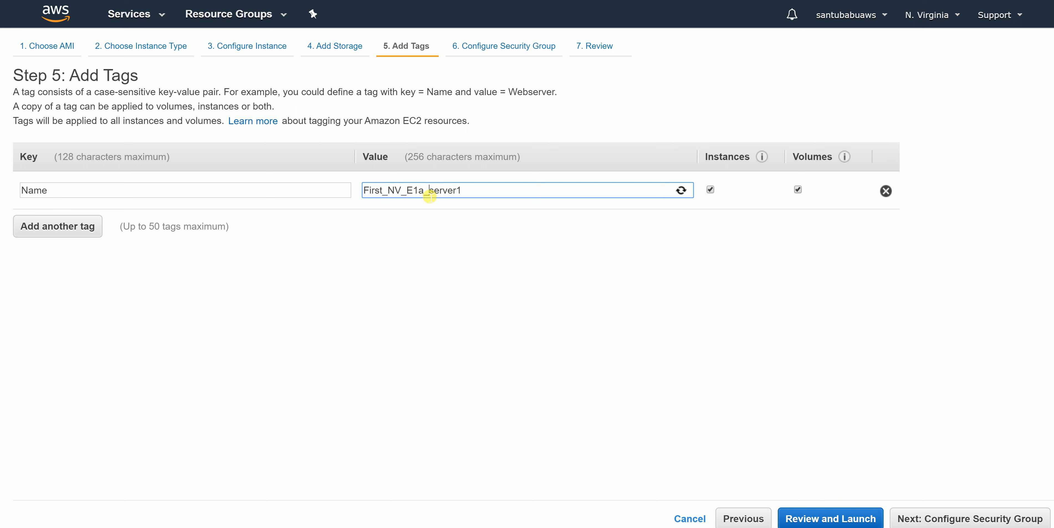
Assign the existing security group First_NV_SG1 to the instance and proceed to the launch review.
click(976, 516)
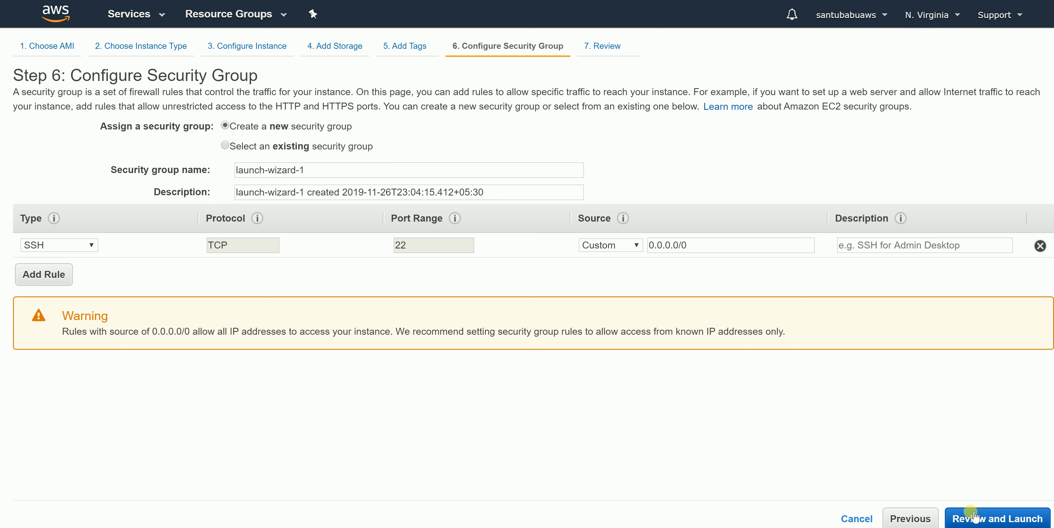
click(224, 145)
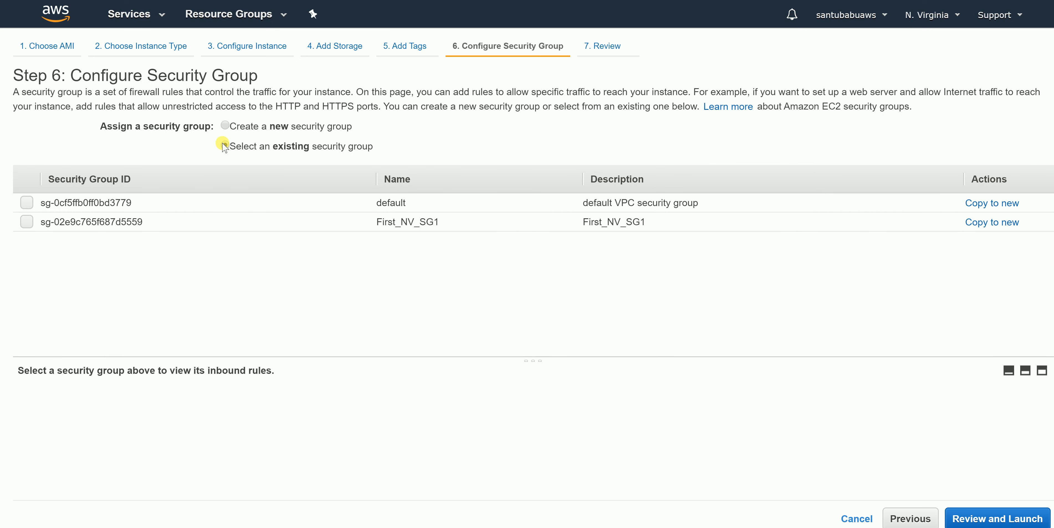
click(27, 221)
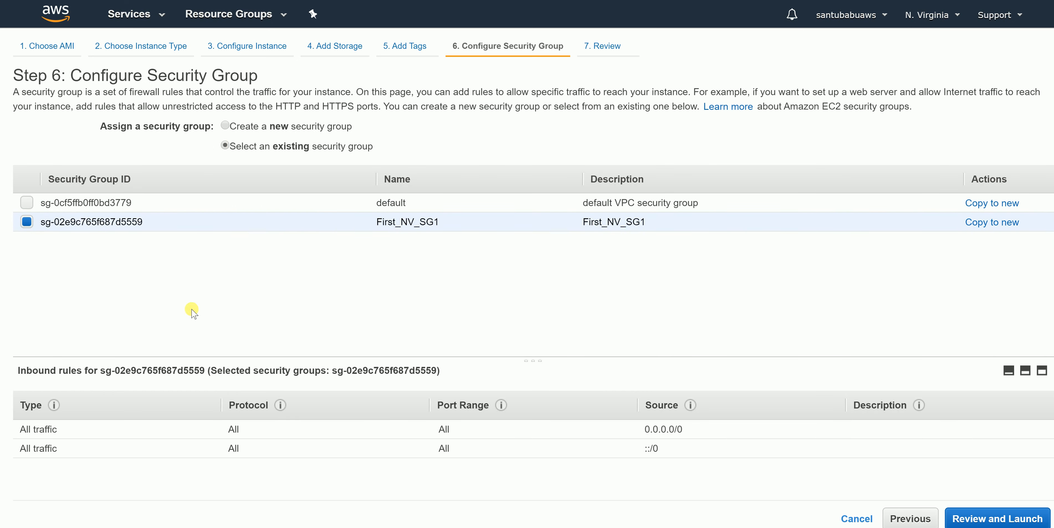
click(993, 520)
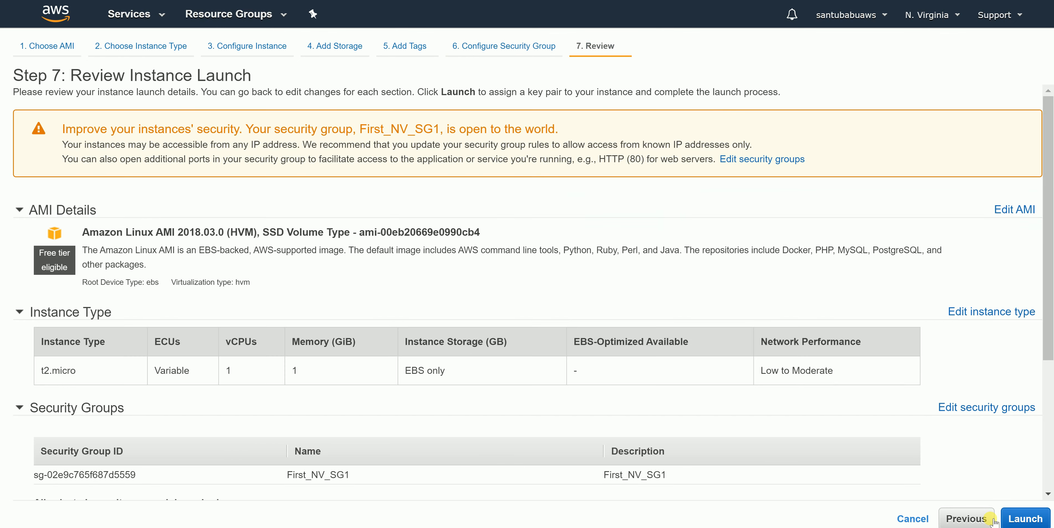
Launch the reviewed instance with the existing key pair First_KP1, acknowledging access to its private key file.
scroll(628, 424, down, 3)
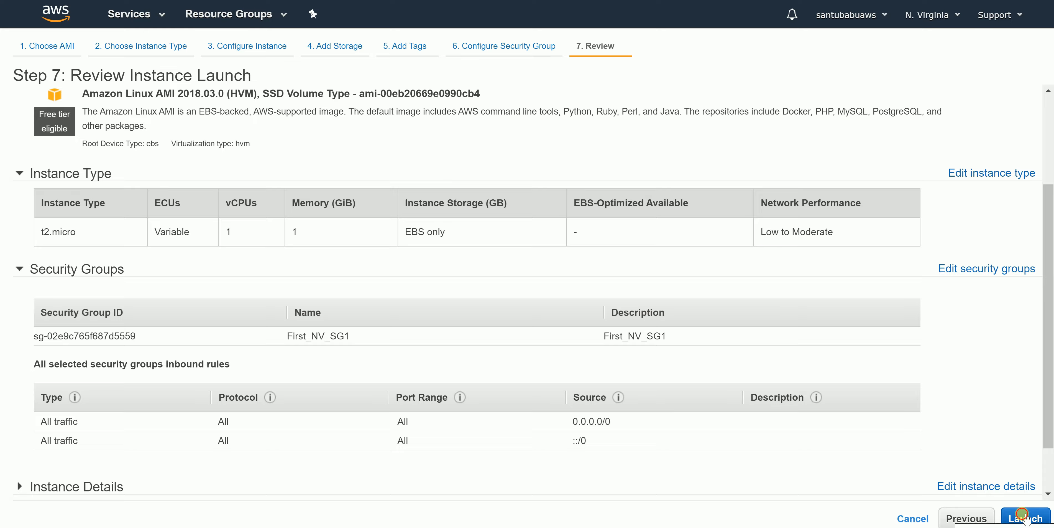
click(1024, 517)
click(329, 350)
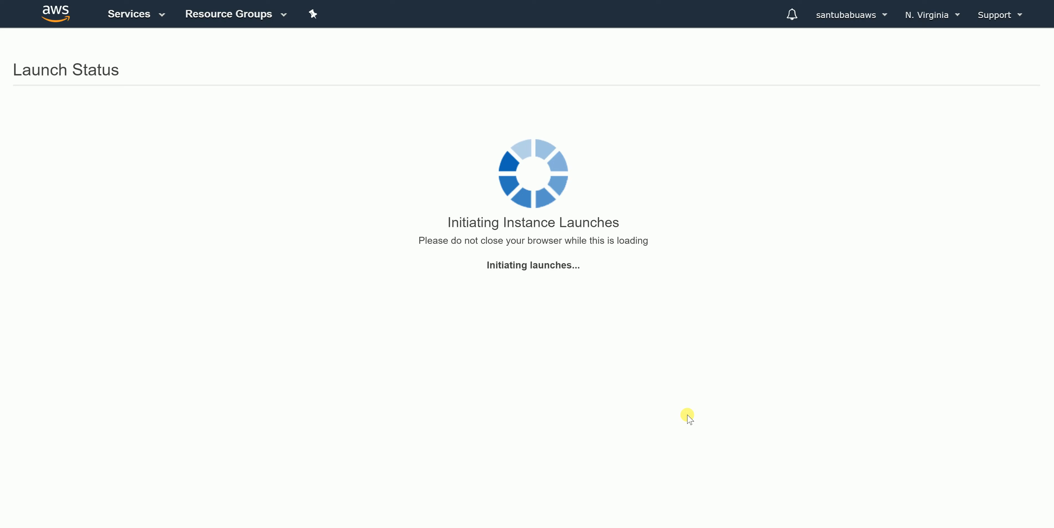
click(692, 407)
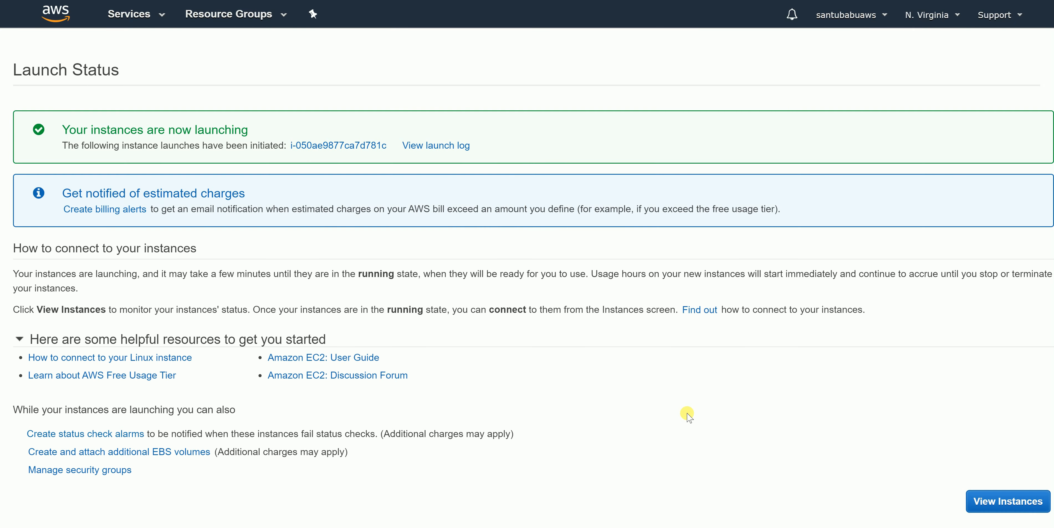
Copy the new instance's public DNS from the instance list, switch to PuTTY and append it to ec2-user@ as host name.
click(1007, 500)
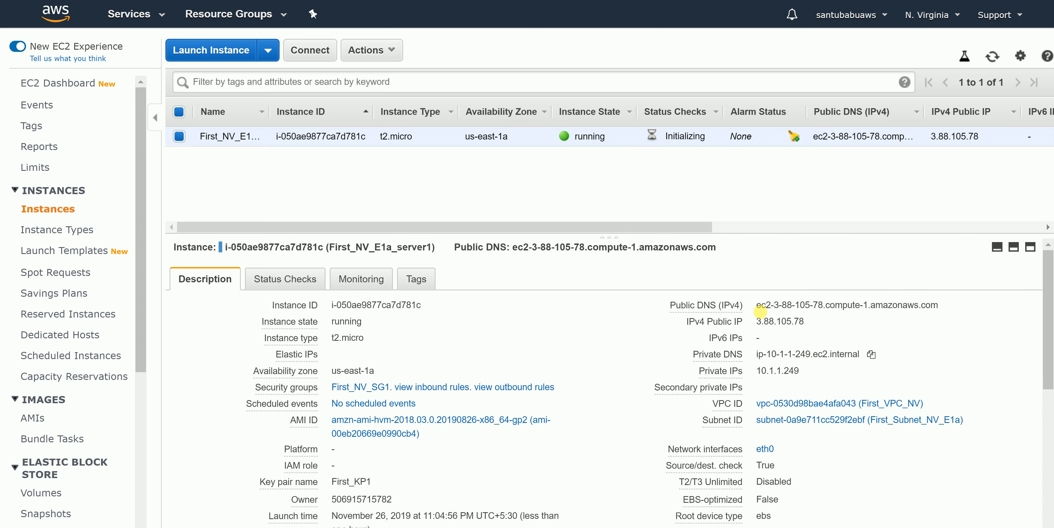
click(950, 304)
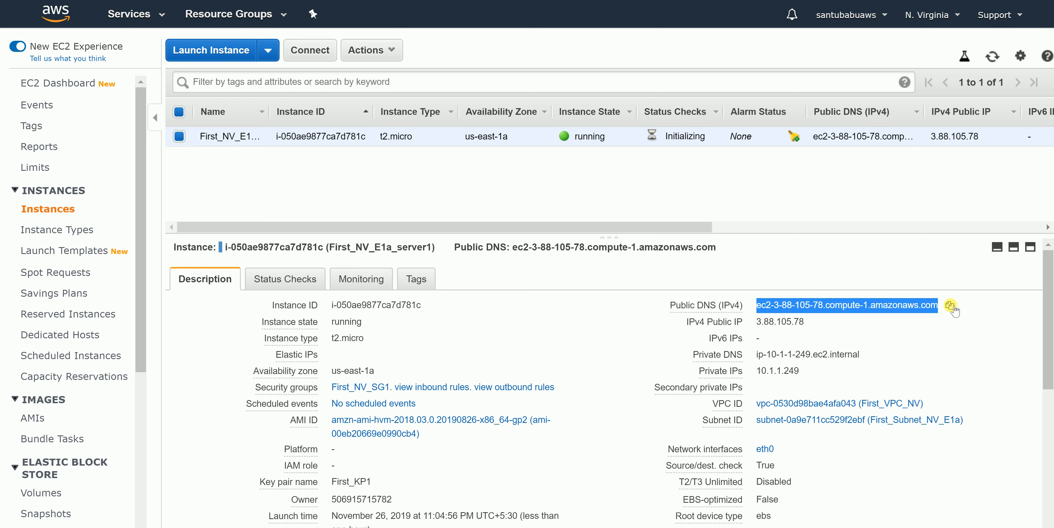
key(alt+Tab)
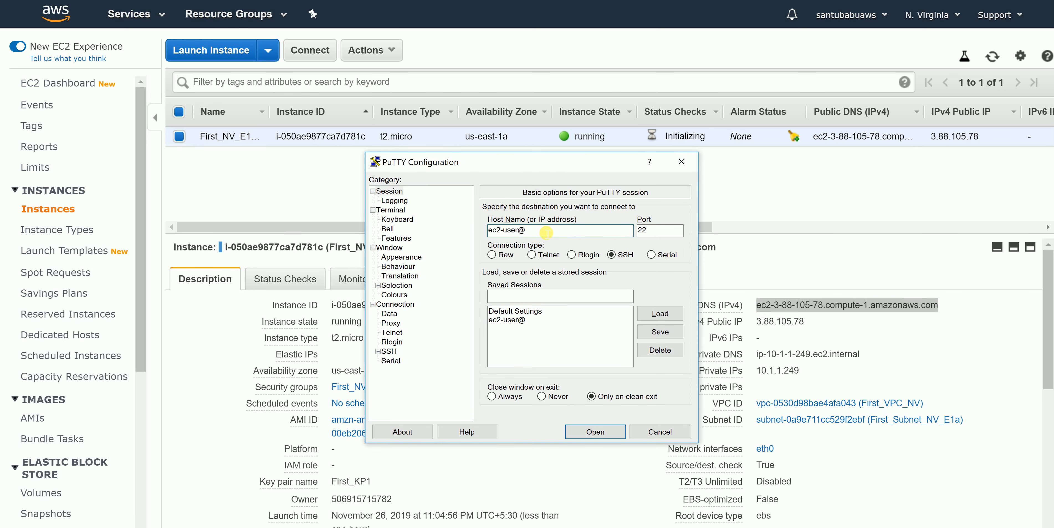
key(ctrl+v)
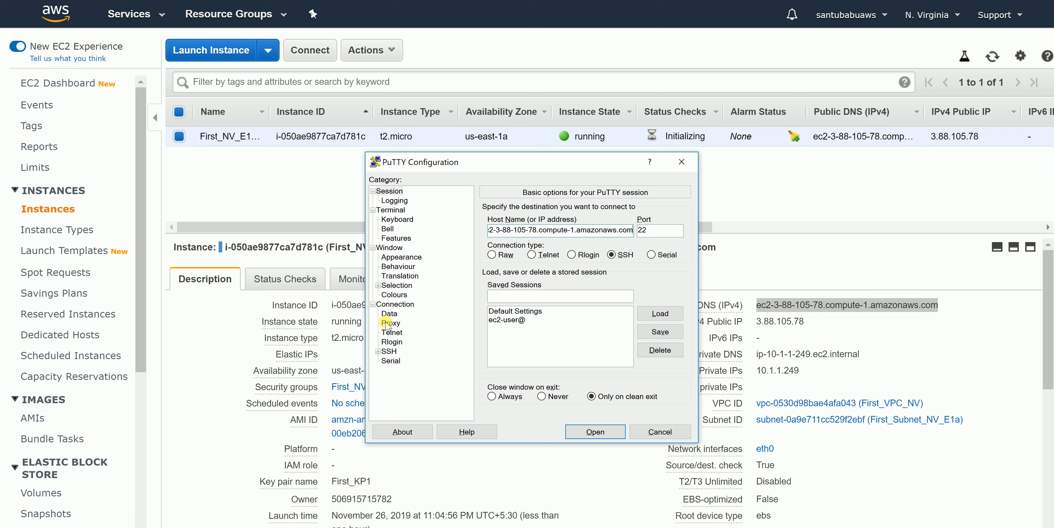
Load First_KP1 from Downloads as the private key file for SSH authentication.
double_click(385, 350)
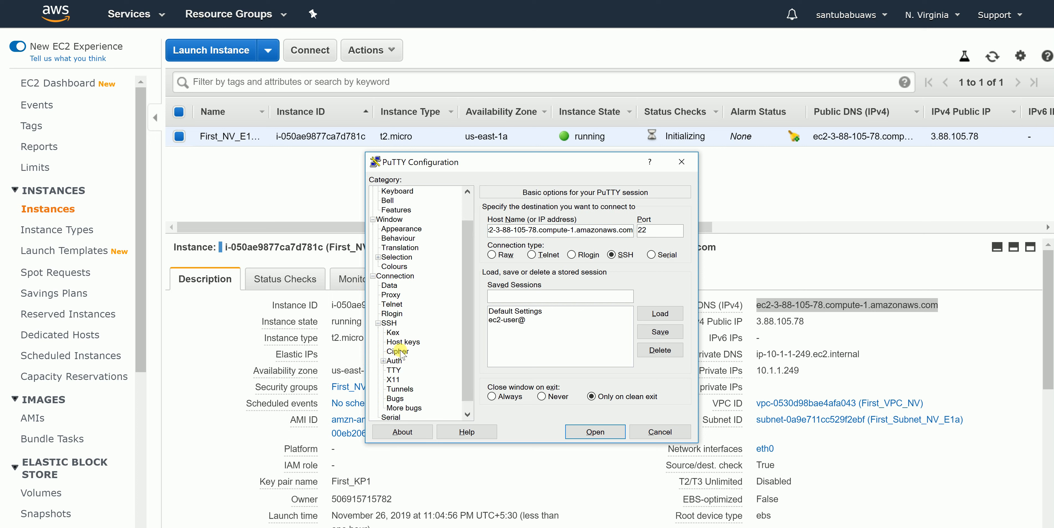
click(394, 360)
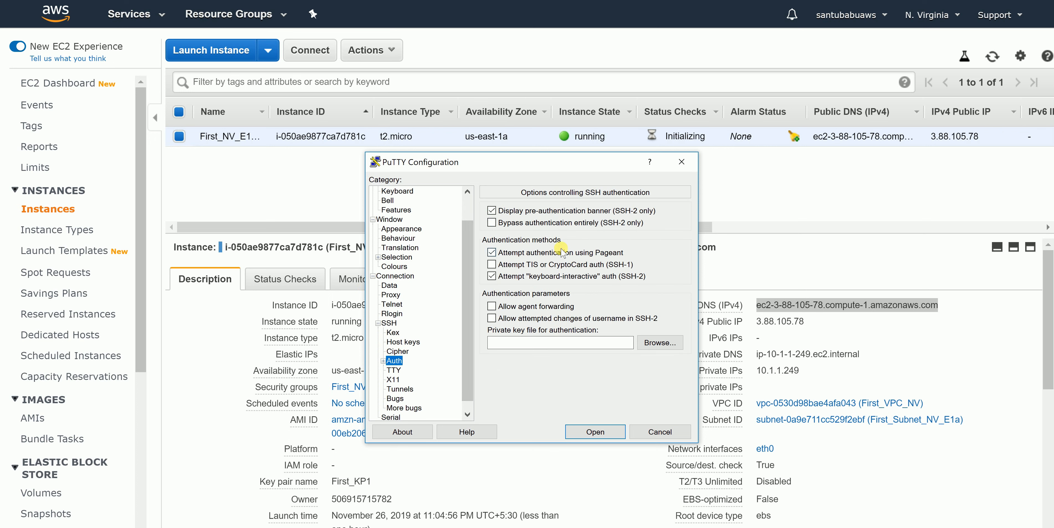
click(657, 343)
click(631, 287)
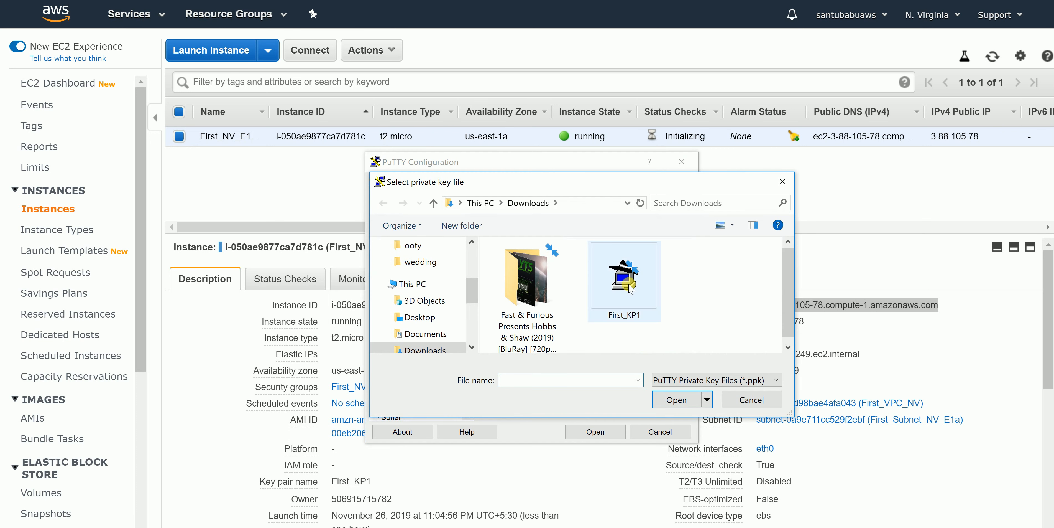
click(676, 400)
Return to the basic session settings and open the SSH connection to the instance.
scroll(413, 302, up, 2)
click(395, 201)
click(389, 191)
click(595, 431)
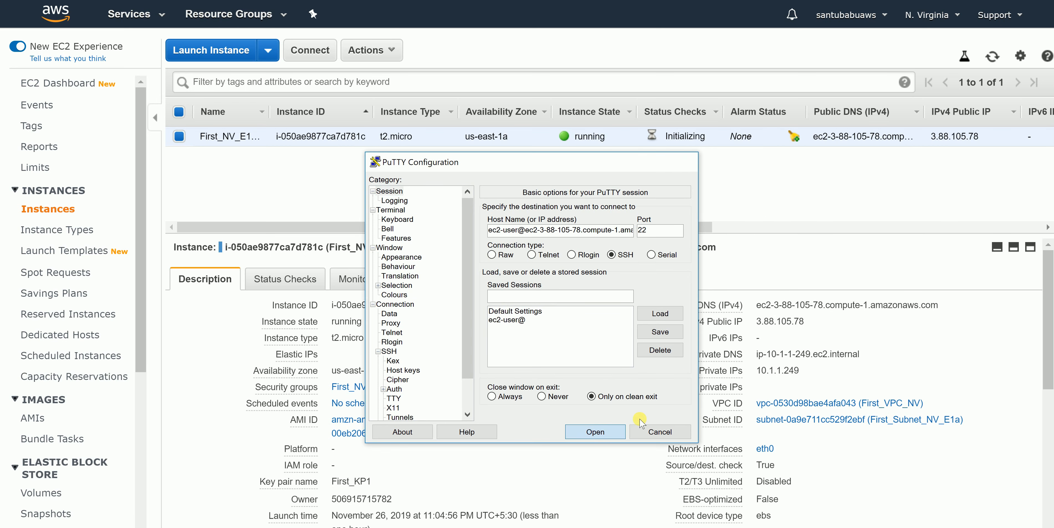
Accept the instance's host key to complete the SSH login.
click(443, 398)
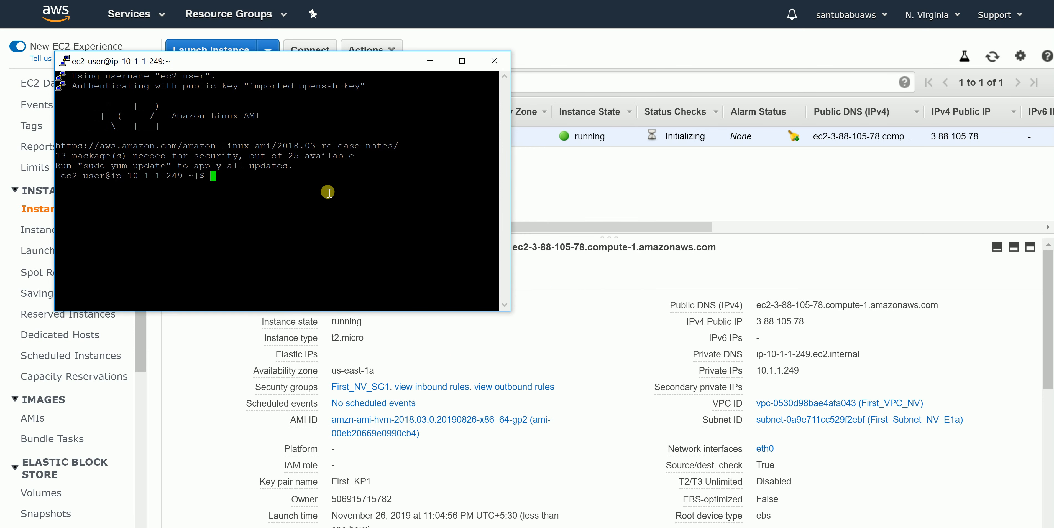
Start launching another instance in the EC2 console from Amazon Linux AMI 2018.03.0, with instance type t2.micro.
click(198, 48)
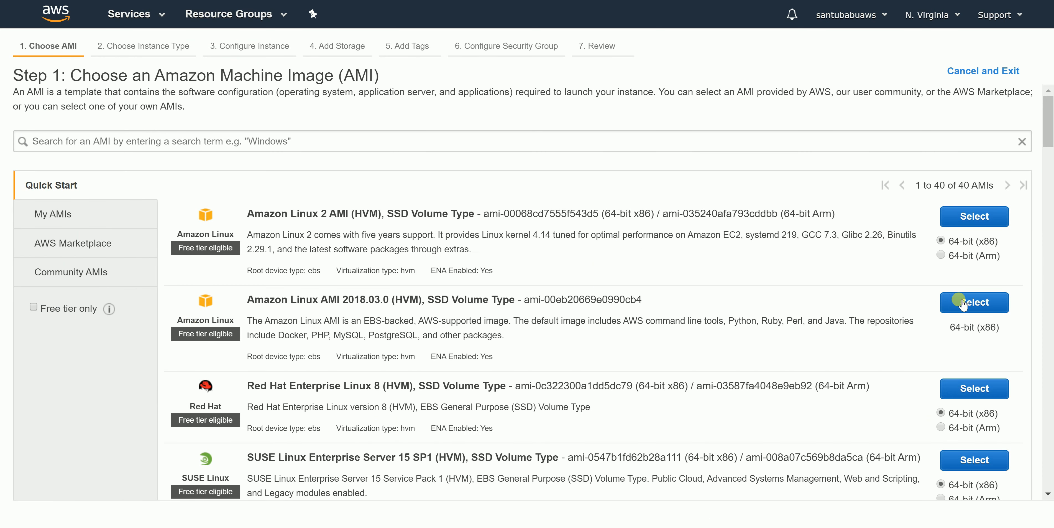
click(962, 303)
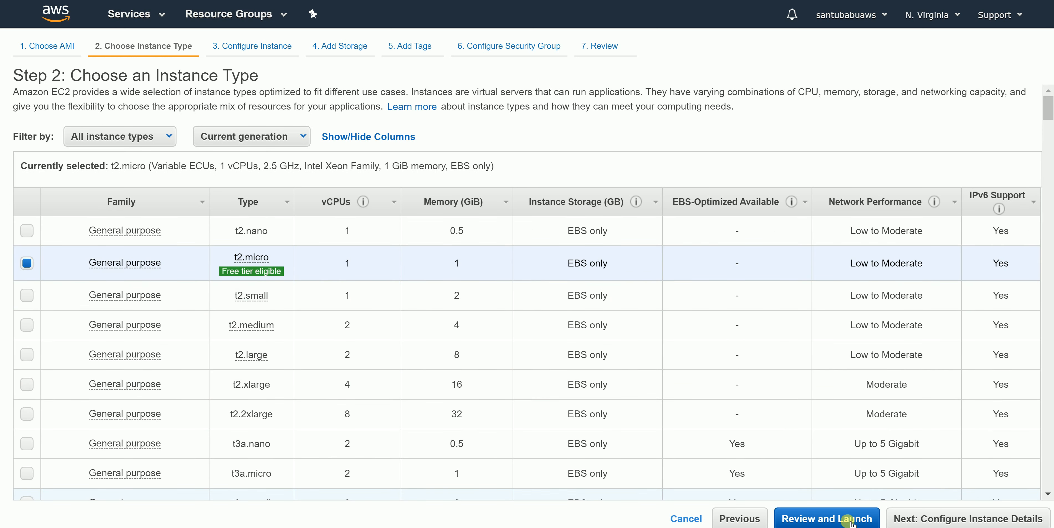
click(931, 517)
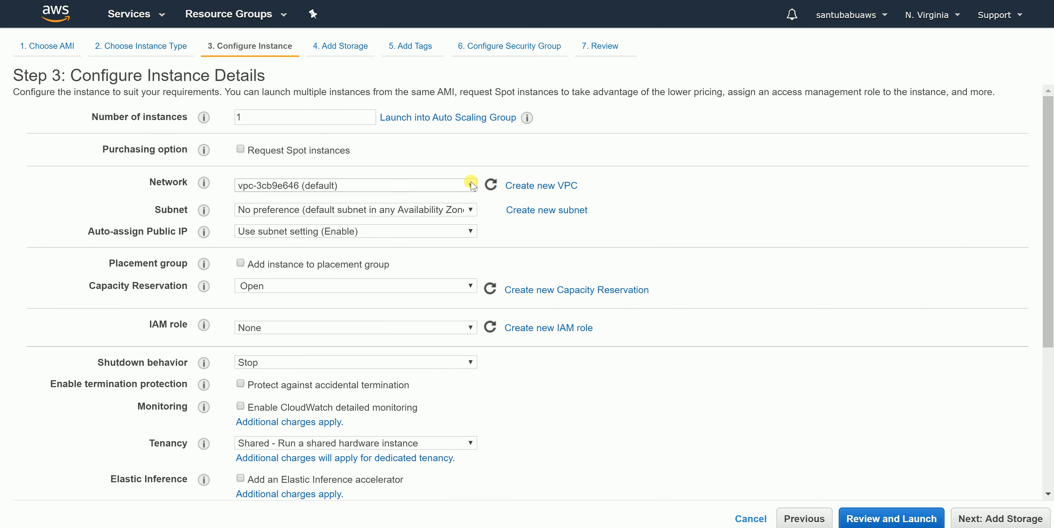
Place the instance in network First_VPC_NV and subnet First_Subnet_NV_E1b, keeping the default storage.
click(470, 185)
click(461, 208)
click(468, 210)
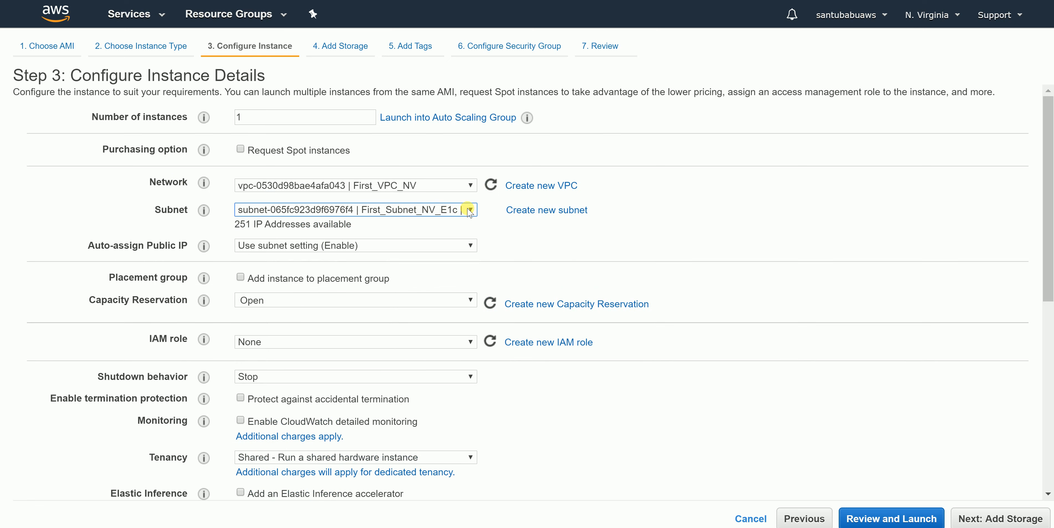
click(457, 272)
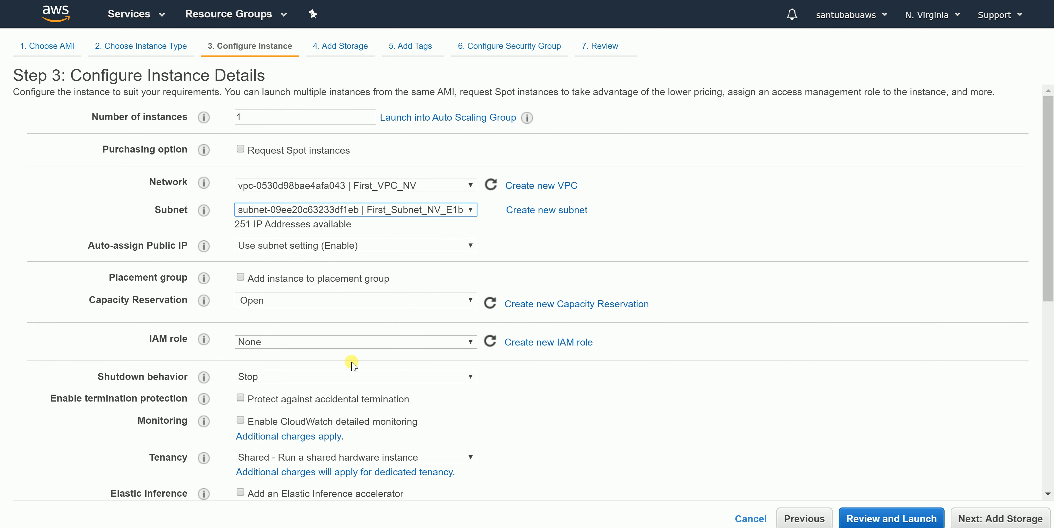
click(987, 518)
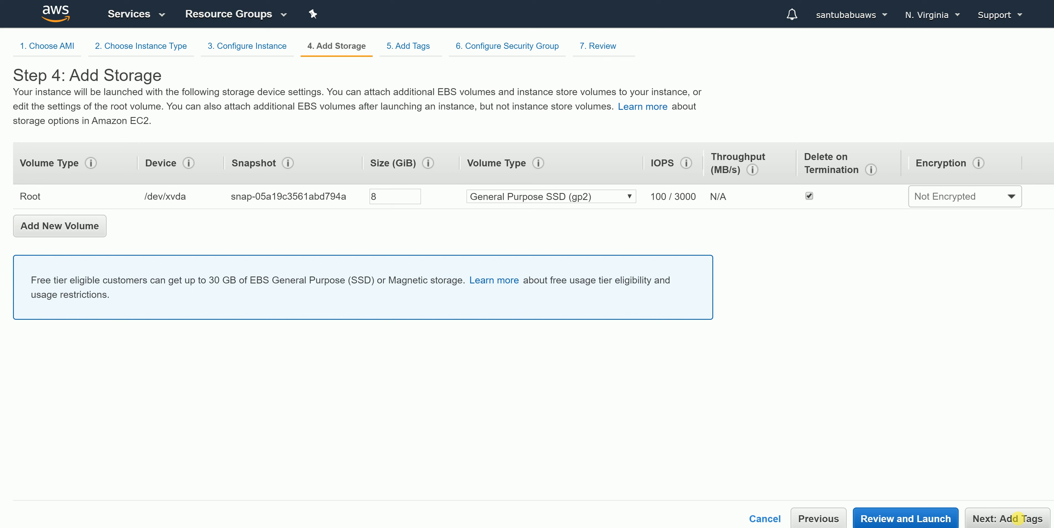
click(1019, 518)
Add a Name tag with the value First_NV_E1b_server1 and continue to the security group configuration.
click(41, 264)
text(n)
click(65, 218)
click(399, 194)
text(First)
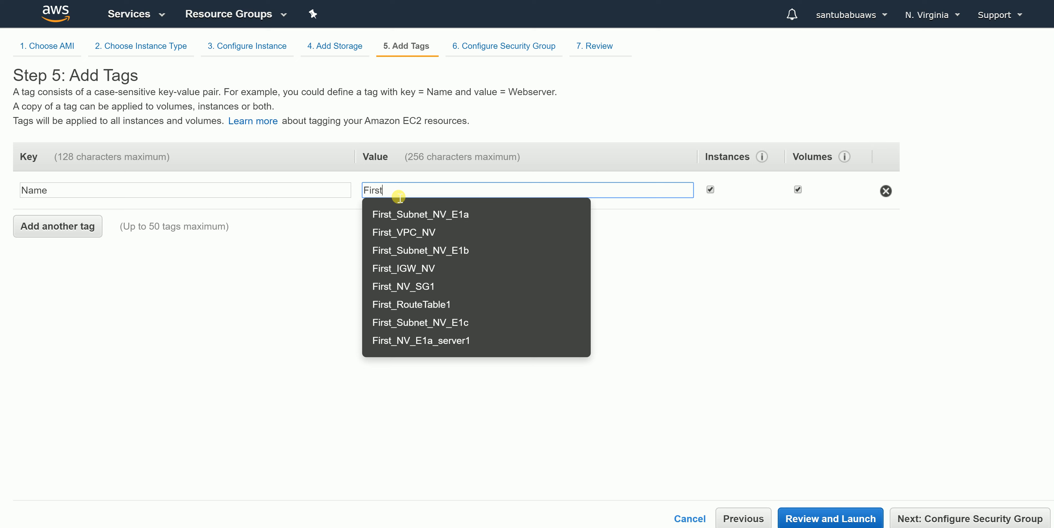
text(_NV)
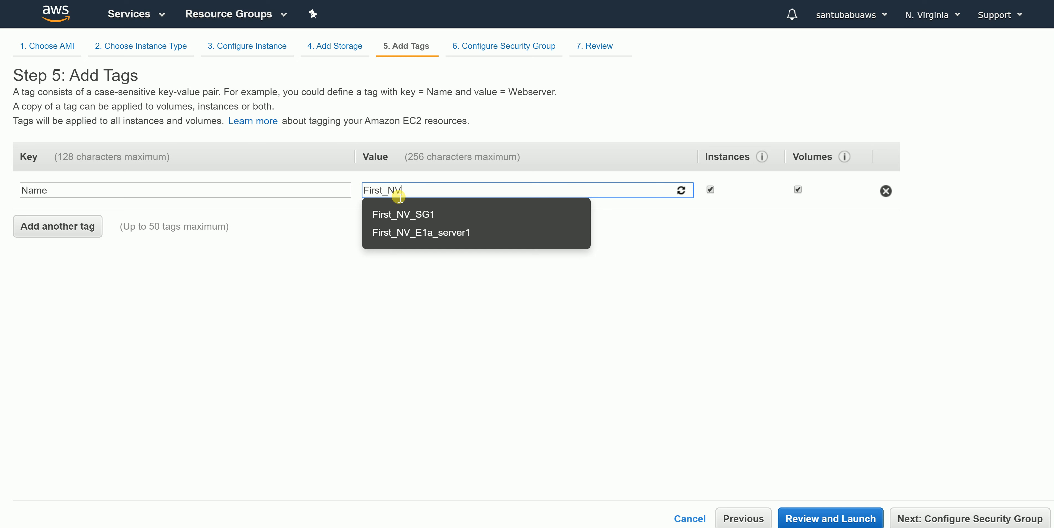
click(429, 233)
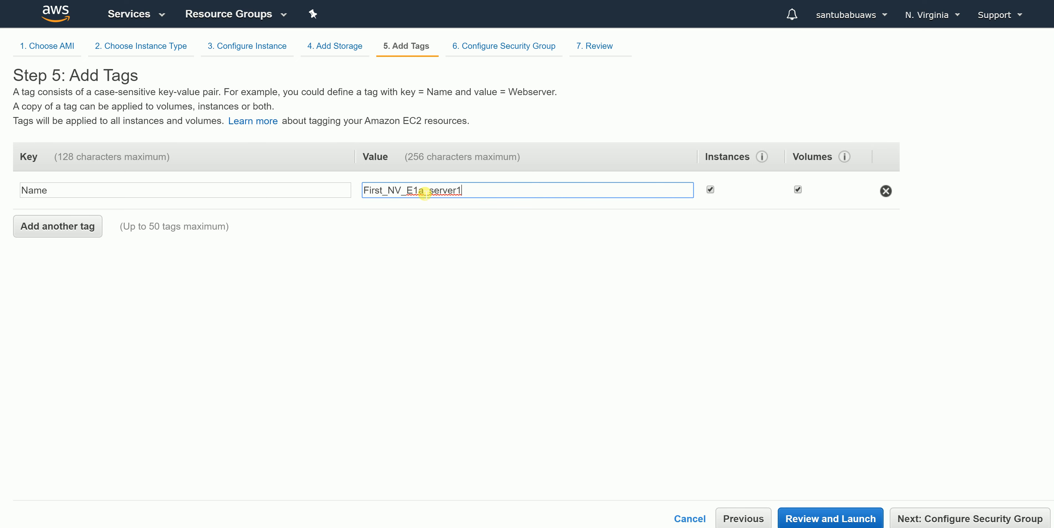
key(BackSpace)
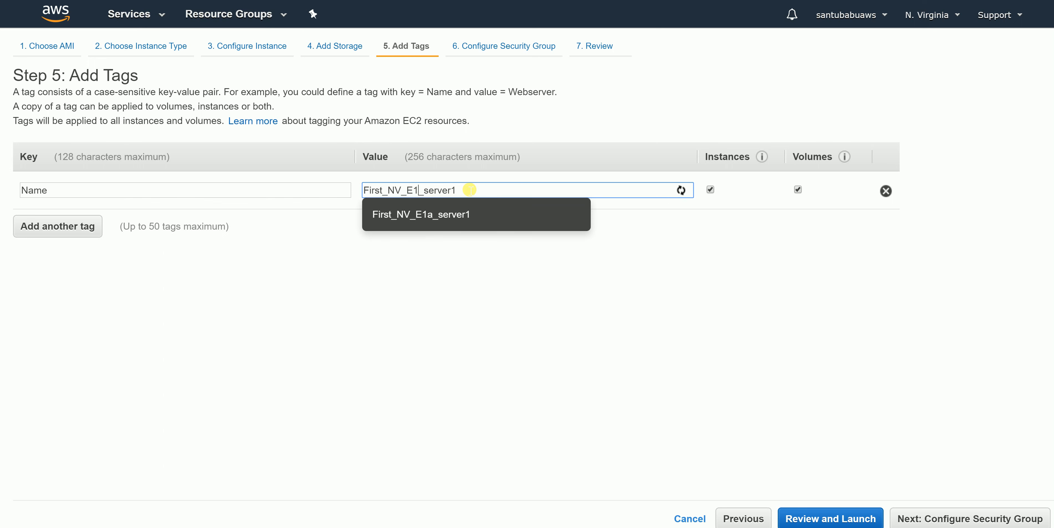
text(b)
click(496, 214)
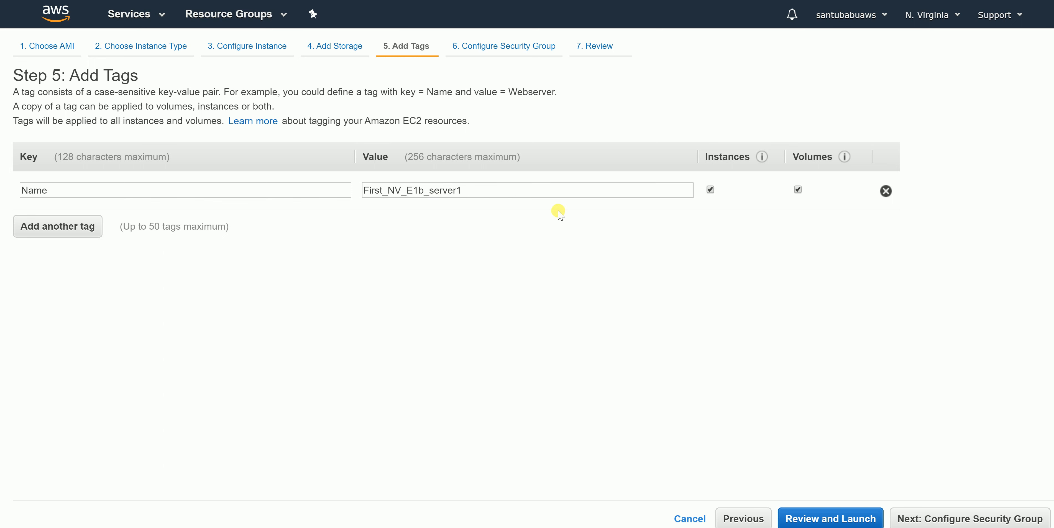
click(949, 518)
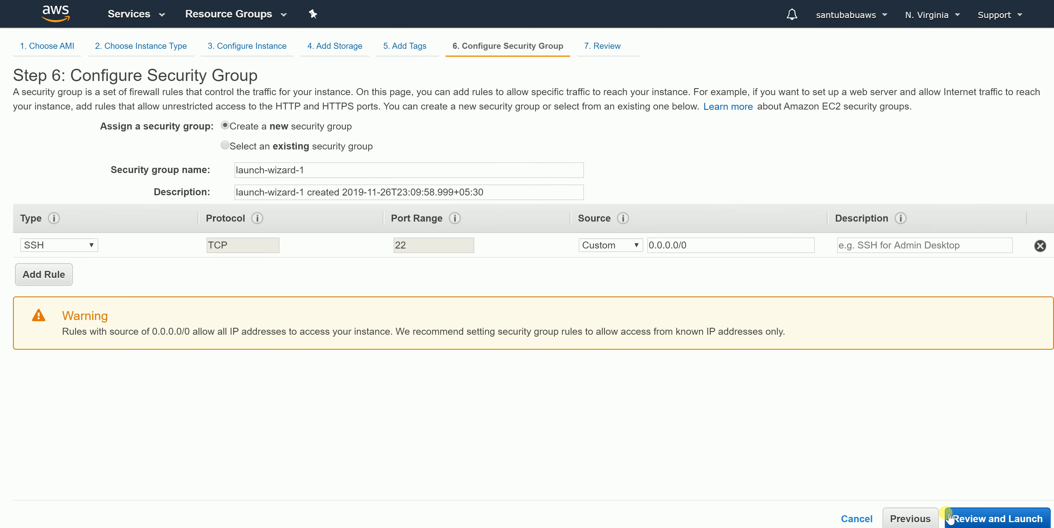
Assign the existing security group First_NV_SG1 to the E1b instance and proceed to the launch review.
click(225, 146)
click(27, 221)
click(1008, 519)
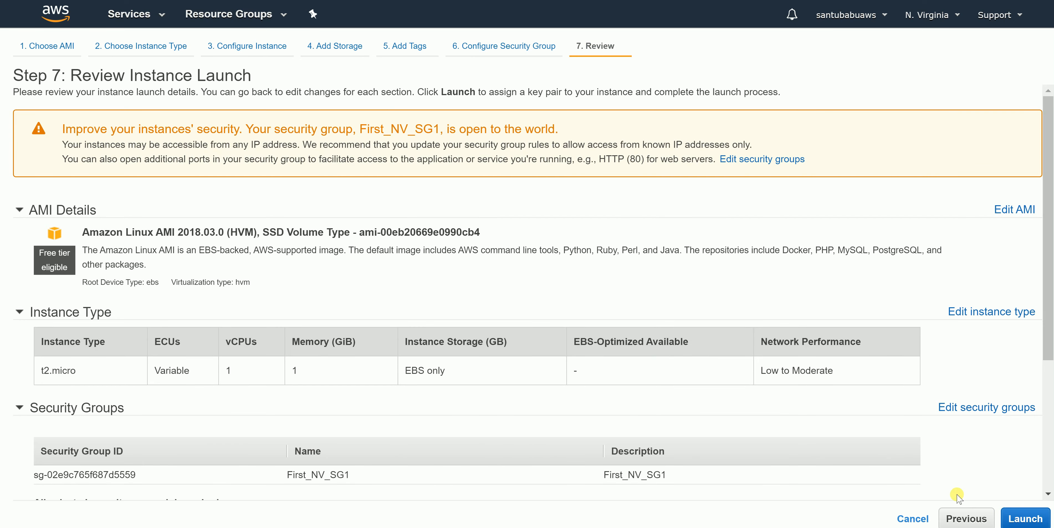
Launch the E1b instance with key pair First_KP1, acknowledging access to its private key file.
click(1022, 516)
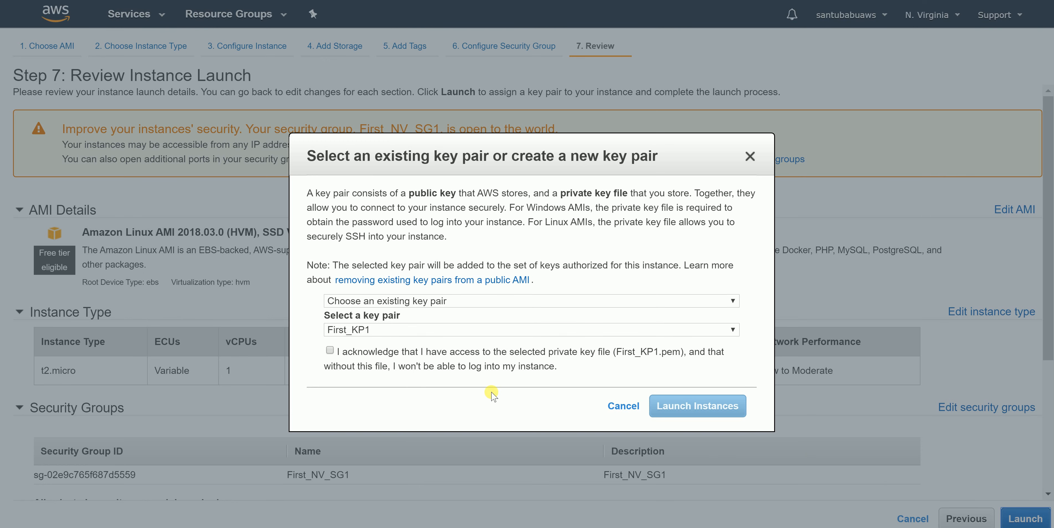
click(330, 350)
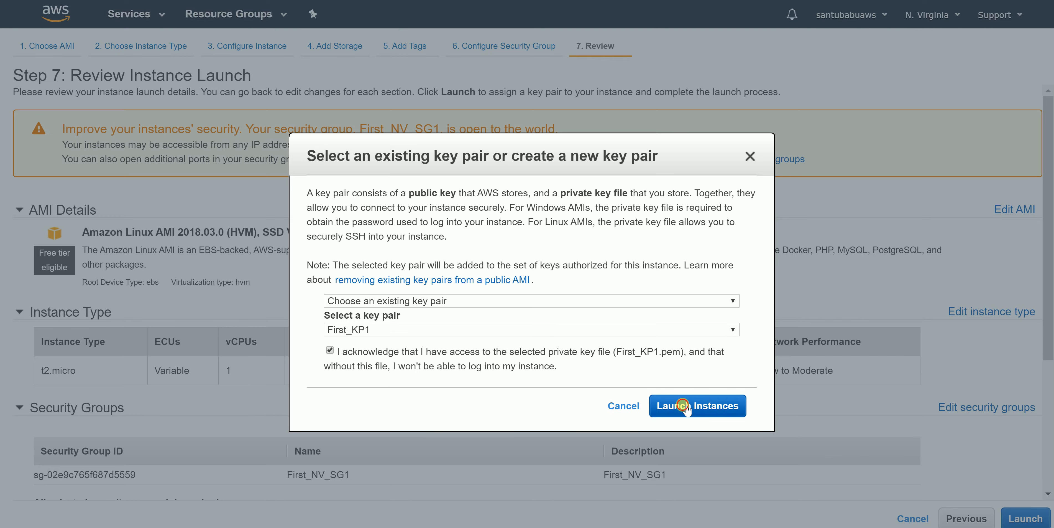
click(671, 404)
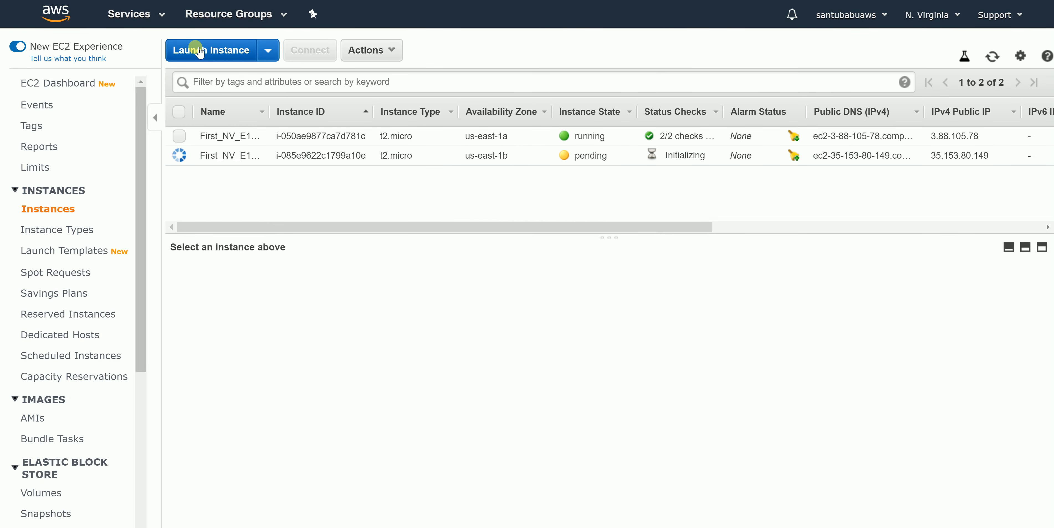
Begin a third instance launch using Amazon Linux AMI 2018.03.0 and the t2.micro type, proceeding to the instance details.
click(216, 50)
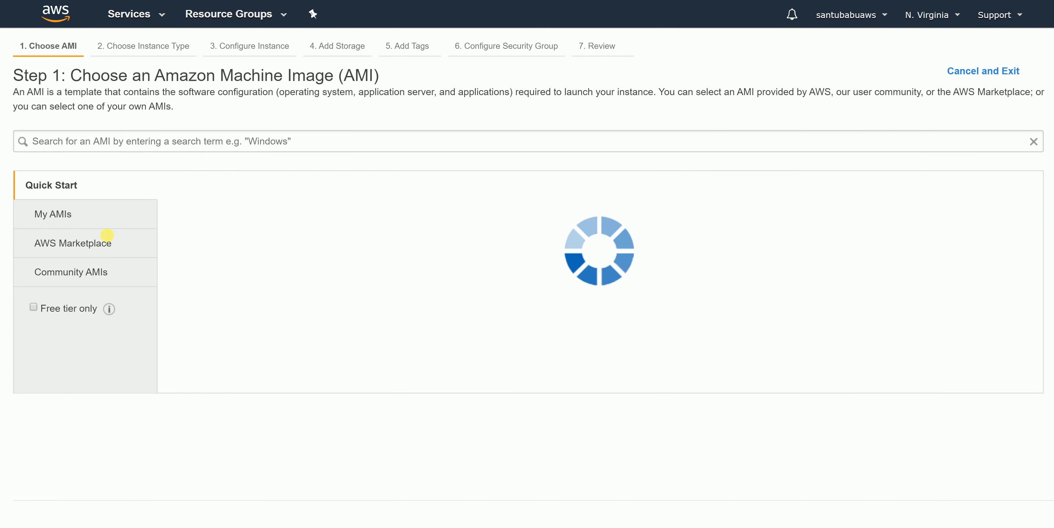
click(947, 304)
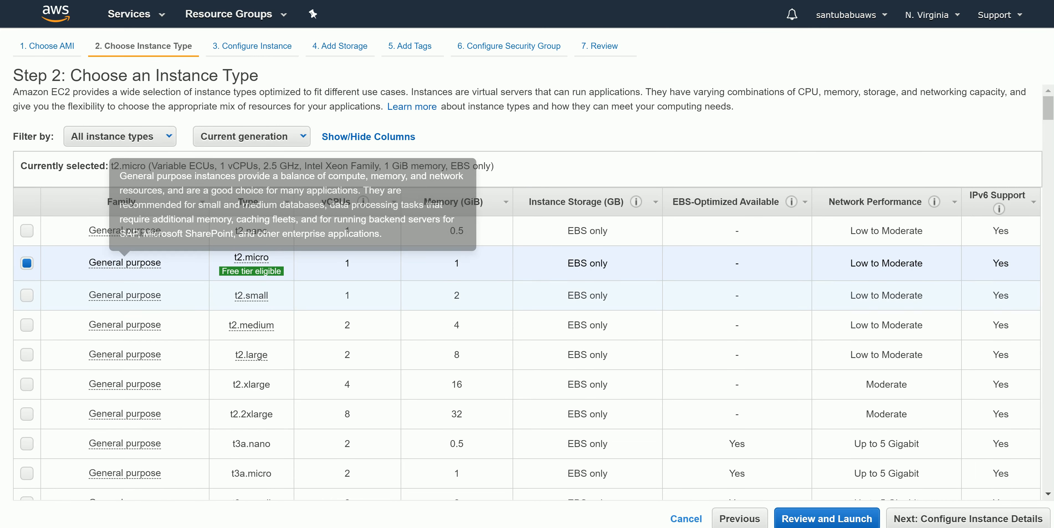
click(959, 518)
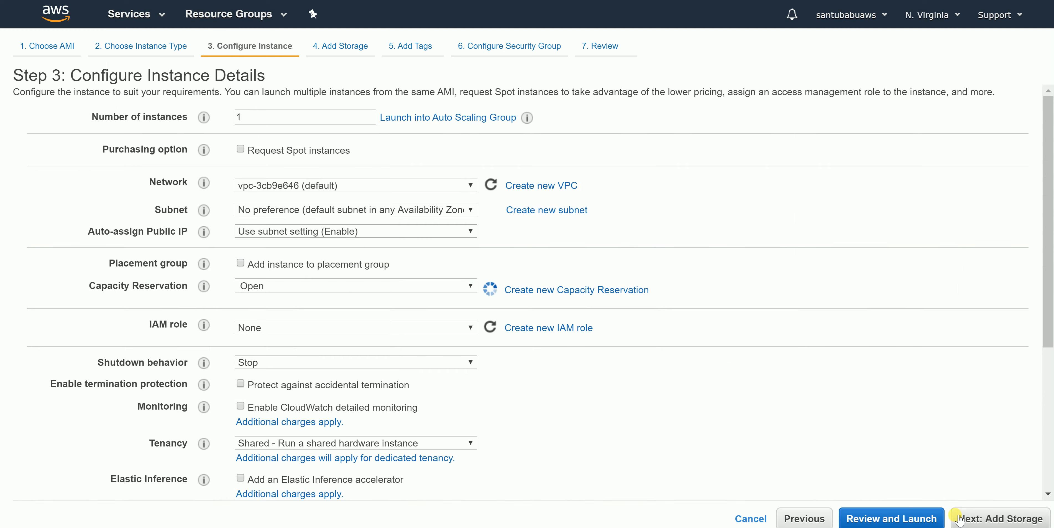
Set the network to First_VPC_NV and the subnet to First_Subnet_NV_E1c, leaving storage at its defaults.
click(471, 186)
click(425, 223)
click(471, 209)
click(471, 227)
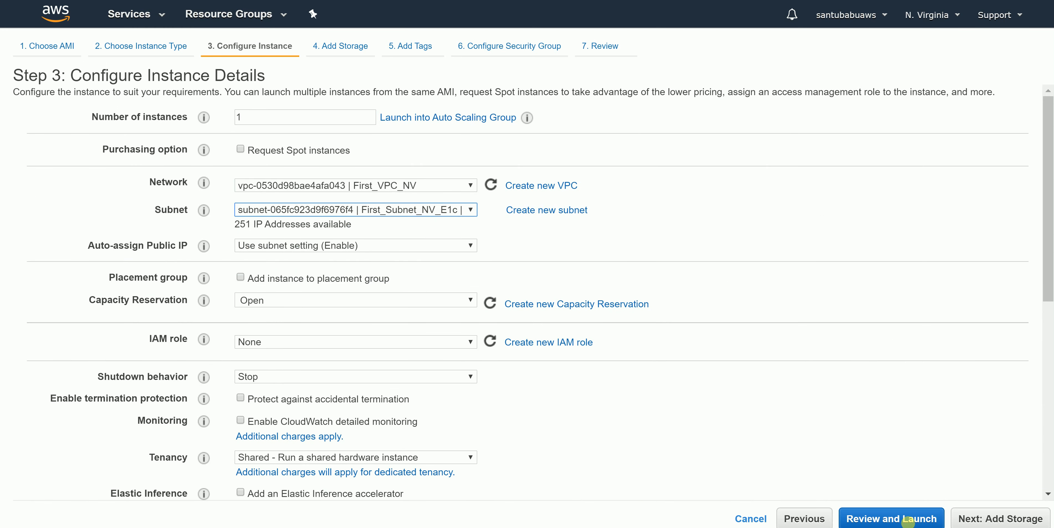
click(1001, 518)
click(1014, 518)
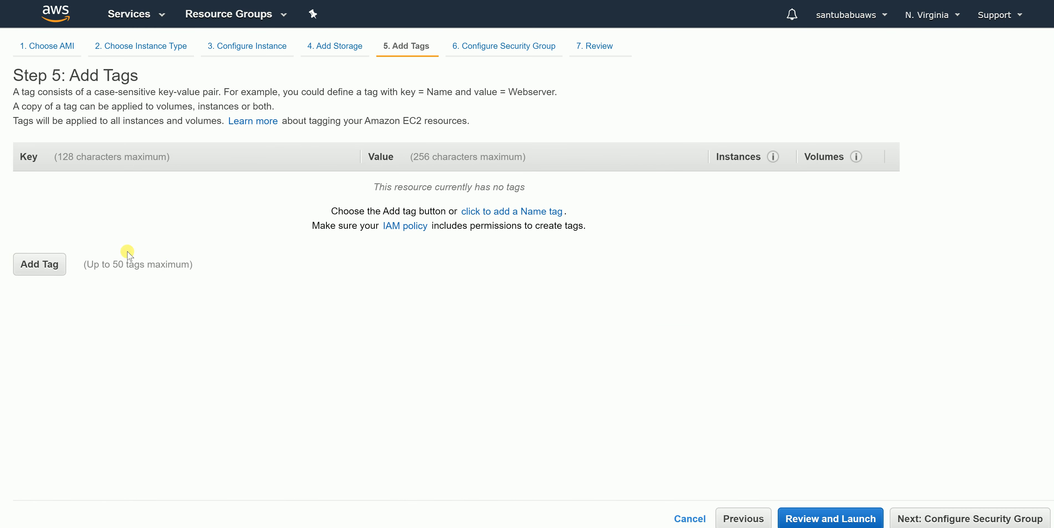
Tag the instance with key Name and value First_NV_E1c_server1 and go on to the security group settings.
click(41, 263)
text(Name)
click(469, 196)
text(F)
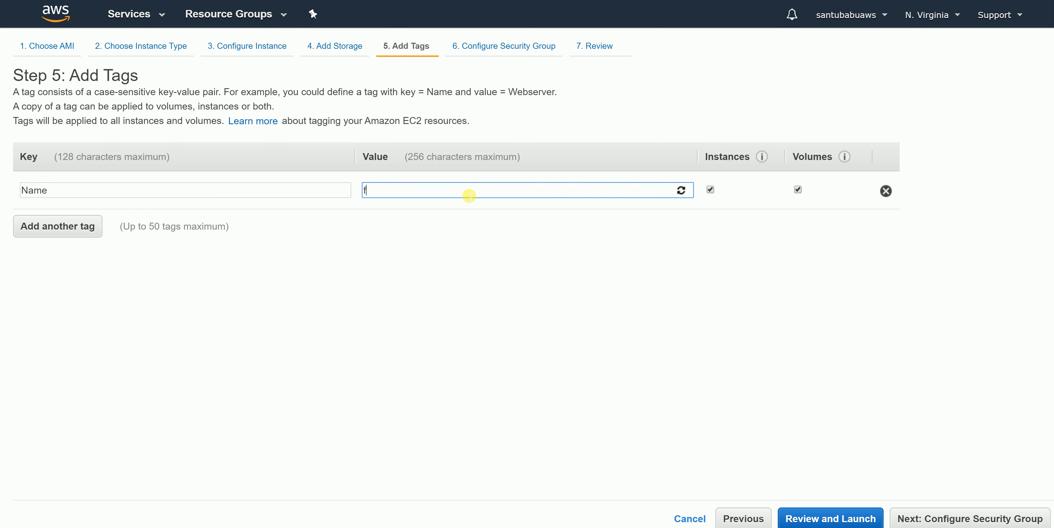
click(439, 268)
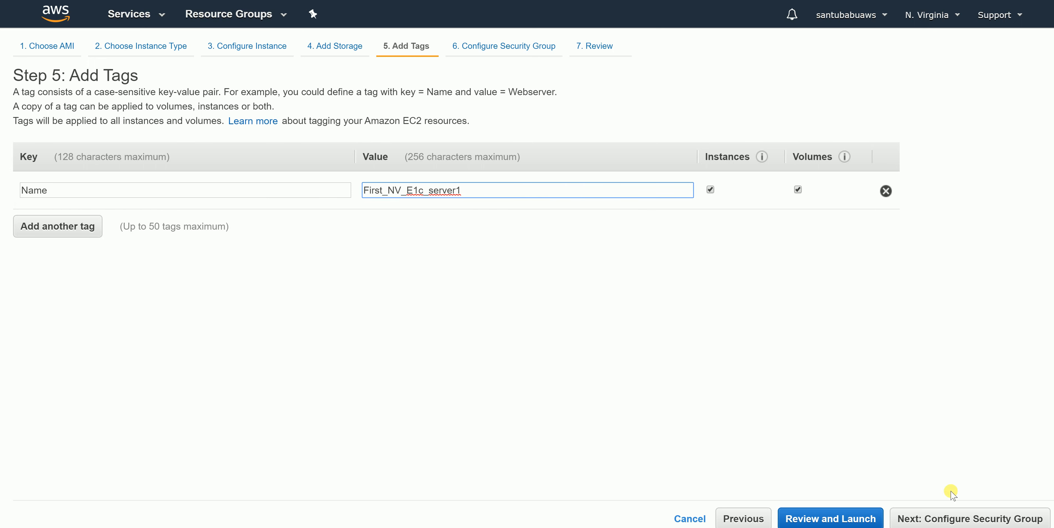
click(954, 518)
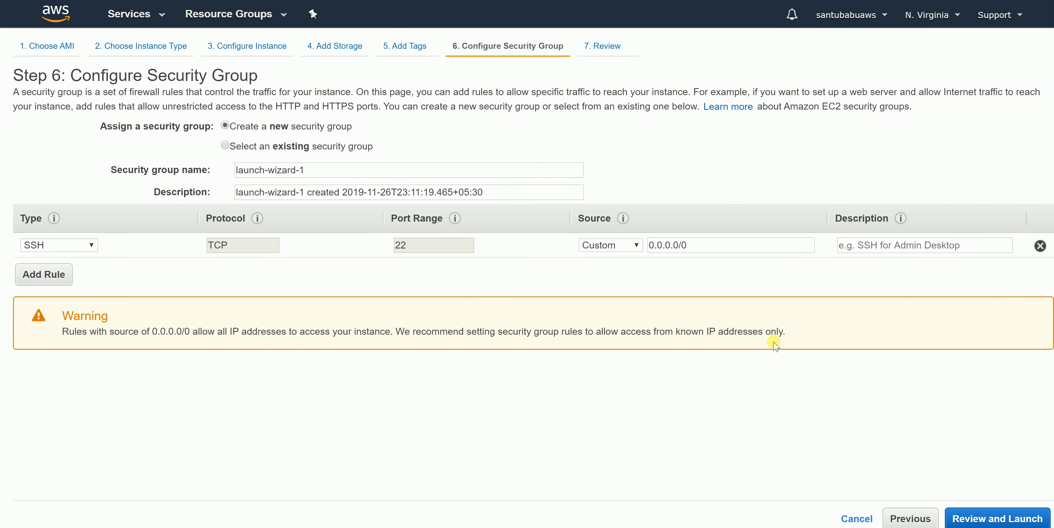
Use the existing security group First_NV_SG1 for the E1c instance and continue to the review.
click(224, 146)
click(339, 223)
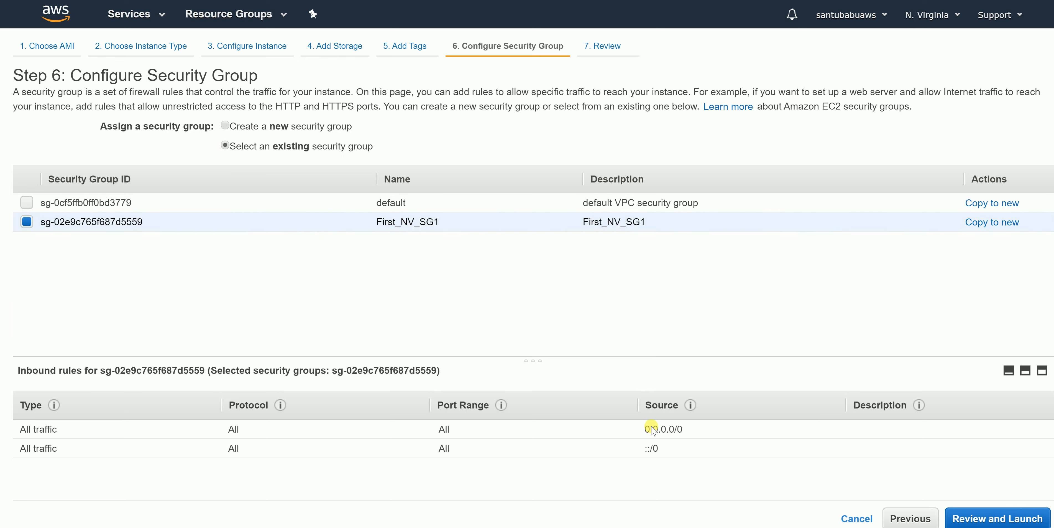
click(981, 518)
Launch the E1c instance with key pair First_KP1, acknowledging private key access, and return to the instance list.
click(1023, 517)
click(426, 368)
click(698, 405)
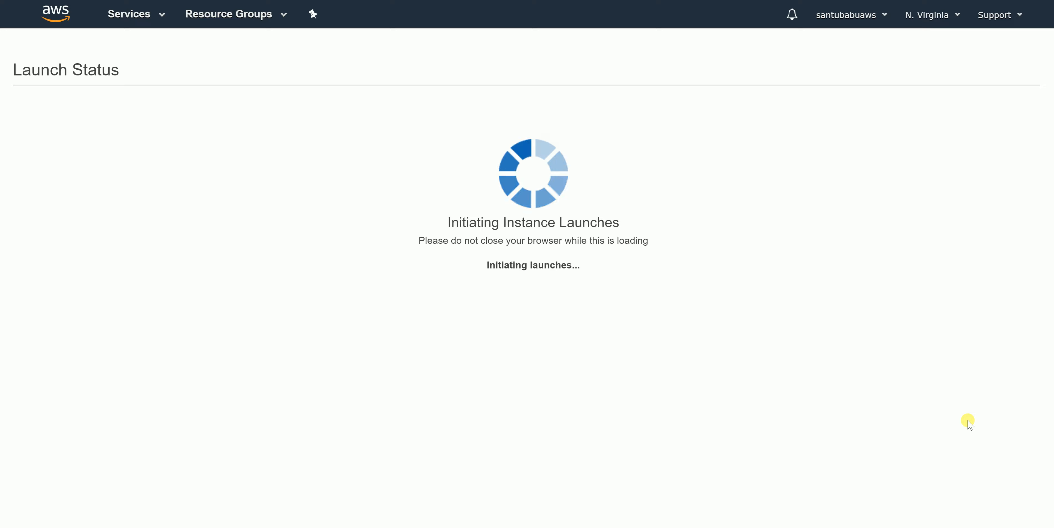
click(1007, 499)
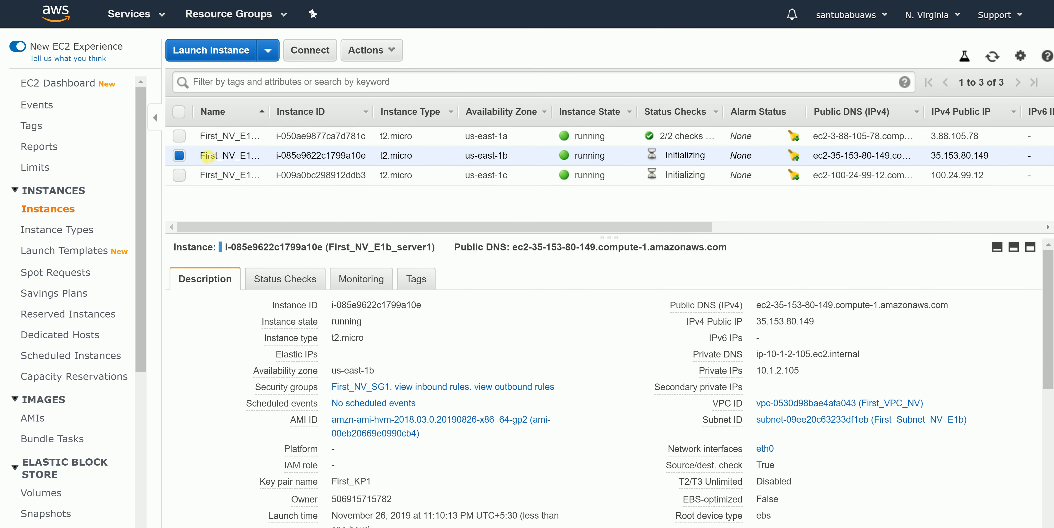
Copy the public DNS of First_NV_E1b_server1, switch to a new PuTTY configuration and append it to ec2-user@ as host name.
mouse_move(813, 329)
click(953, 306)
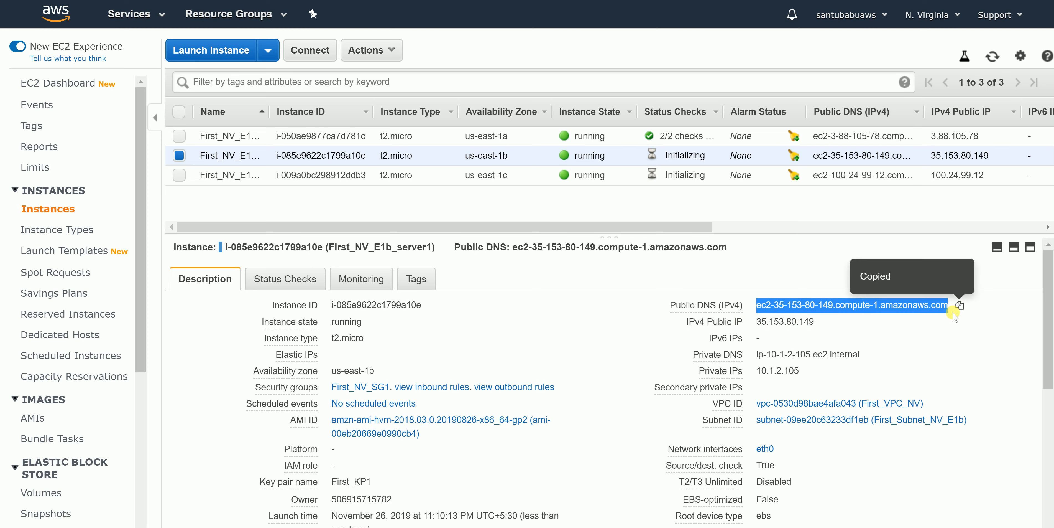
key(alt+Tab)
key(alt+Tab)
key(alt+Tab)
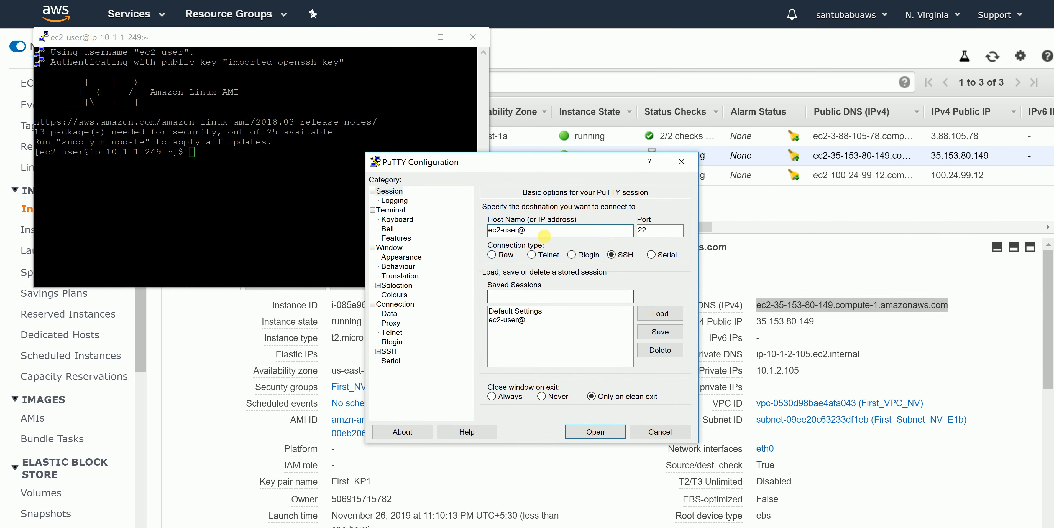
click(558, 231)
key(ctrl+v)
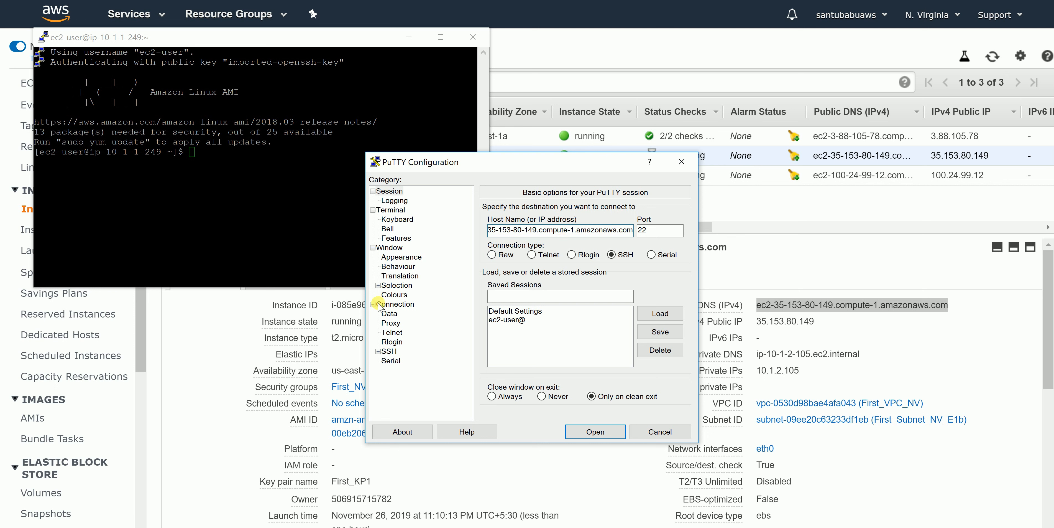
Set First_KP1.ppk from Downloads as the SSH private key file and open the connection, accepting the host key.
click(378, 352)
click(394, 361)
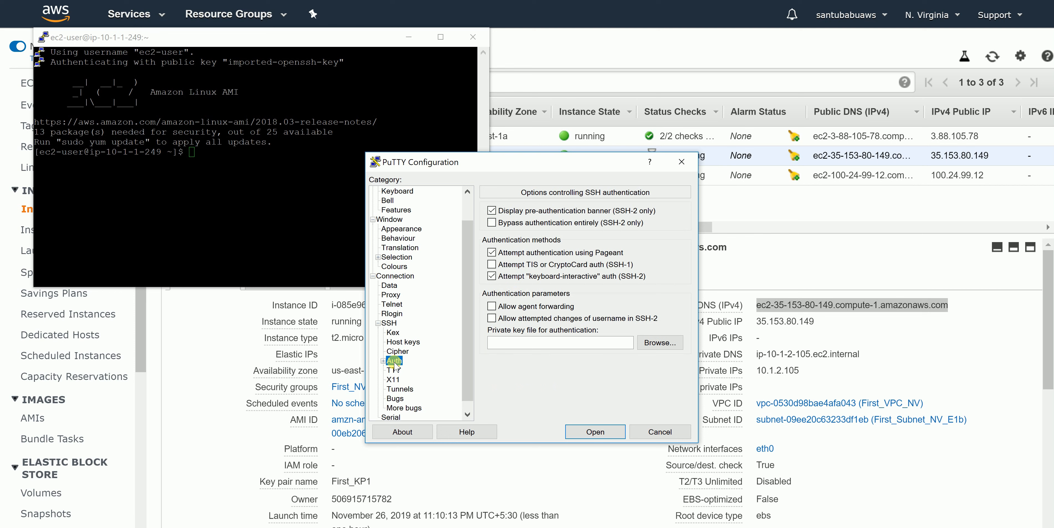
click(660, 343)
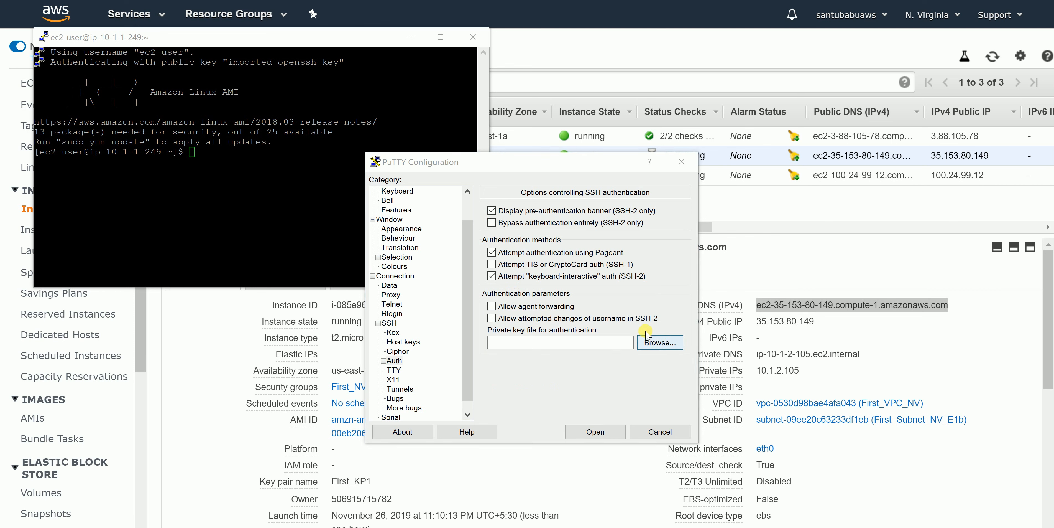
click(622, 306)
click(698, 401)
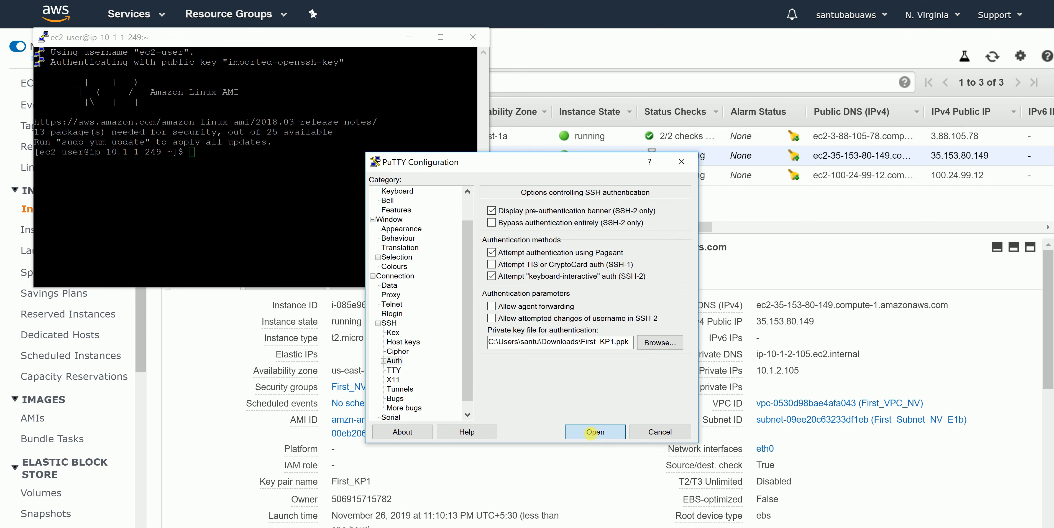
click(592, 433)
click(456, 391)
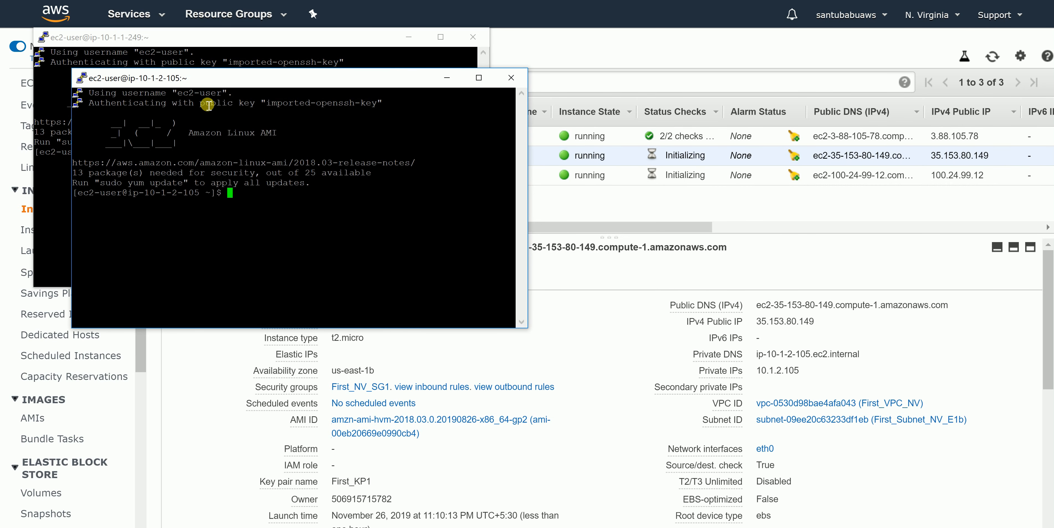
Place the two SSH sessions side by side, ping 10.1.2.105 from ip-10-1-1-249 and ping 10.1.1.249 from ip-10-1-2-105.
drag(253, 80, 673, 48)
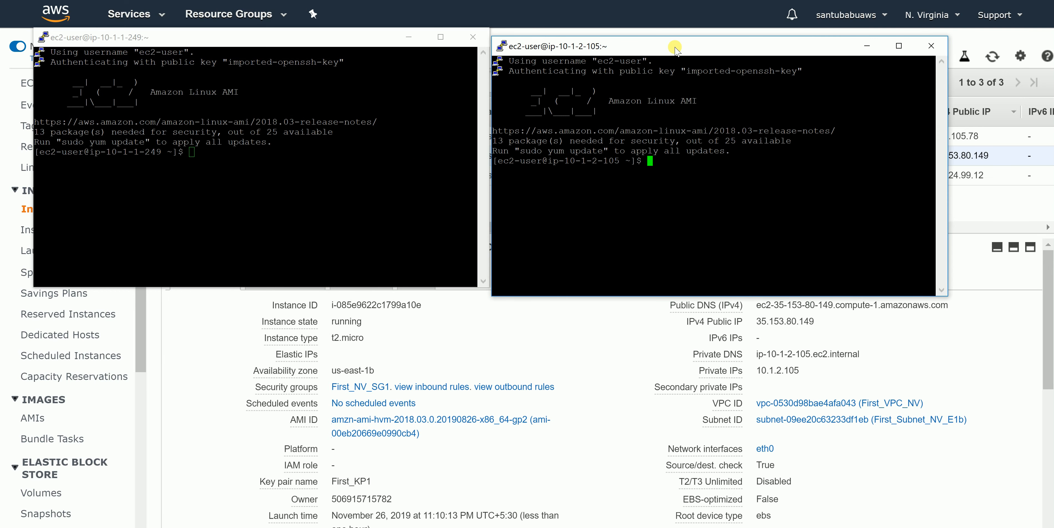
click(259, 165)
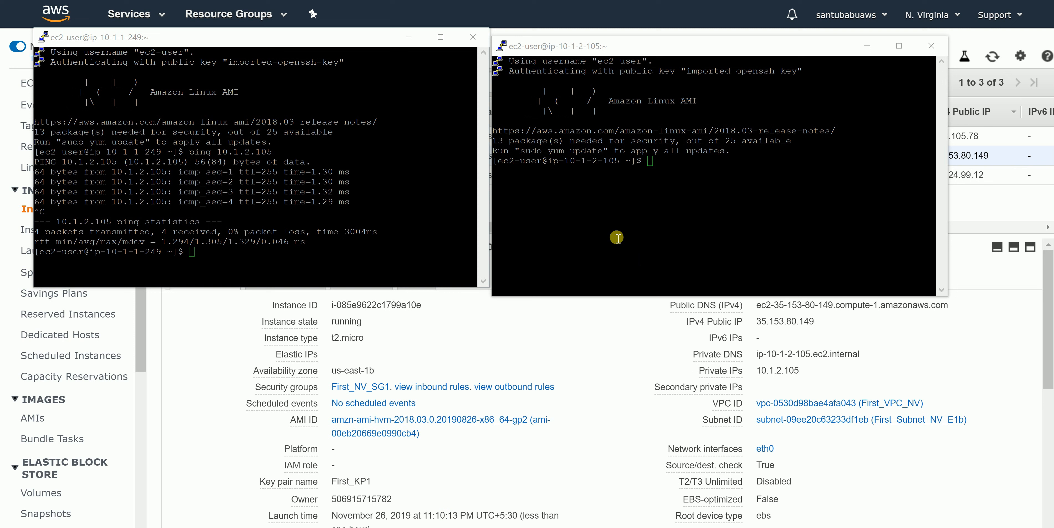
click(668, 171)
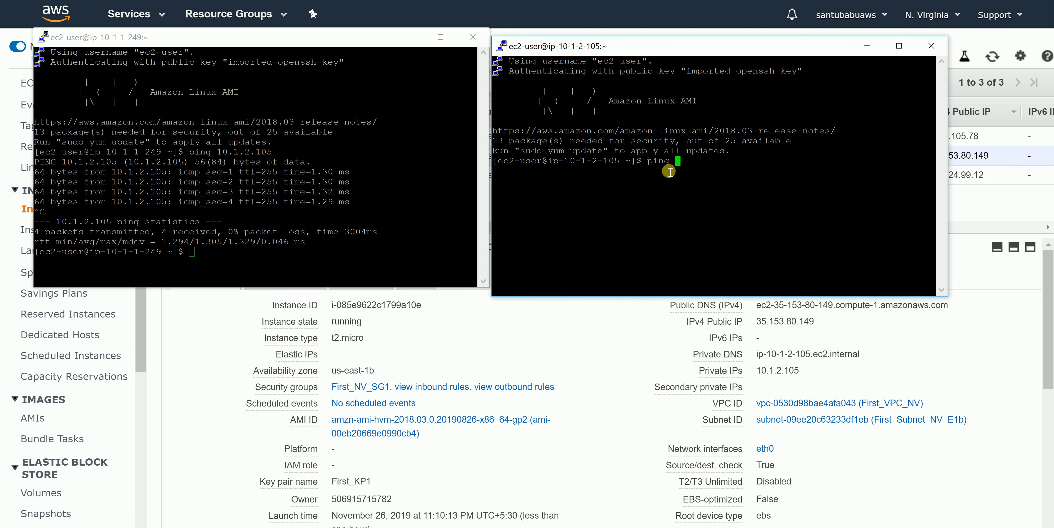
text(ping 10.1.1.249)
key(Return)
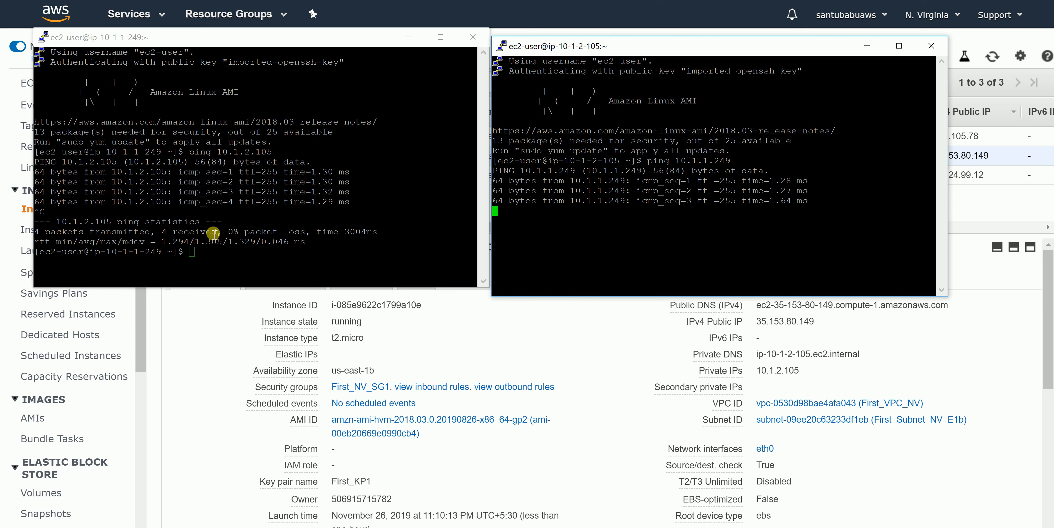
Copy the public DNS of the us-east-1c instance, switch to the PuTTY configuration and append it to ec2-user@ as host name.
click(490, 179)
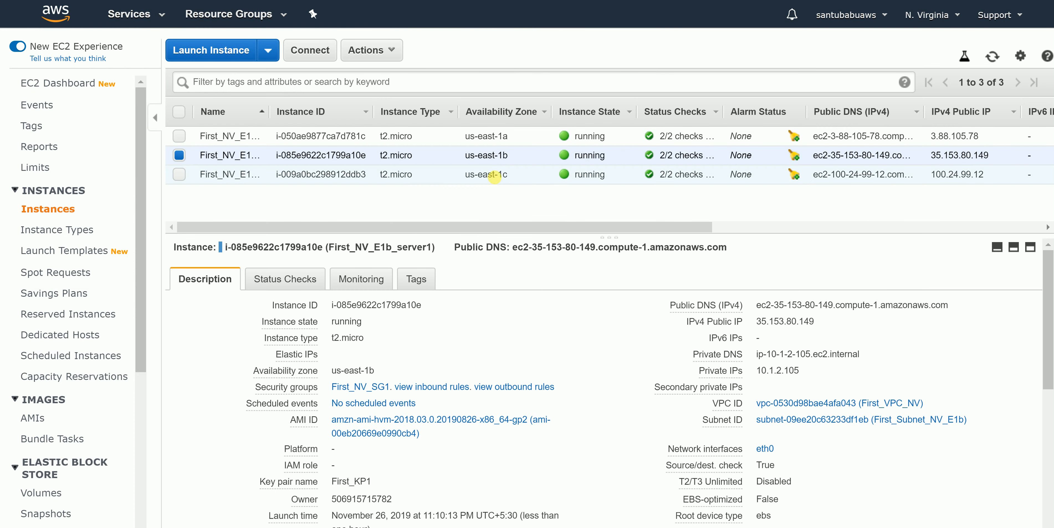
click(494, 177)
click(957, 305)
key(alt+Tab)
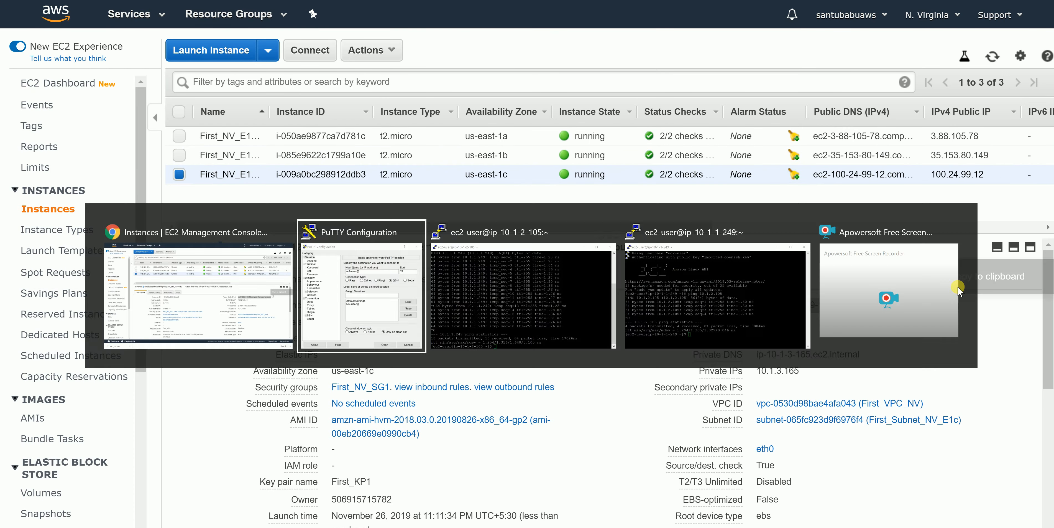
key(ctrl+v)
Select First_KP1.ppk from Downloads as the private key for the us-east-1c instance's session and open the connection, accepting the host key.
click(382, 351)
click(394, 360)
click(660, 342)
click(616, 240)
click(671, 397)
scroll(409, 265, up, 3)
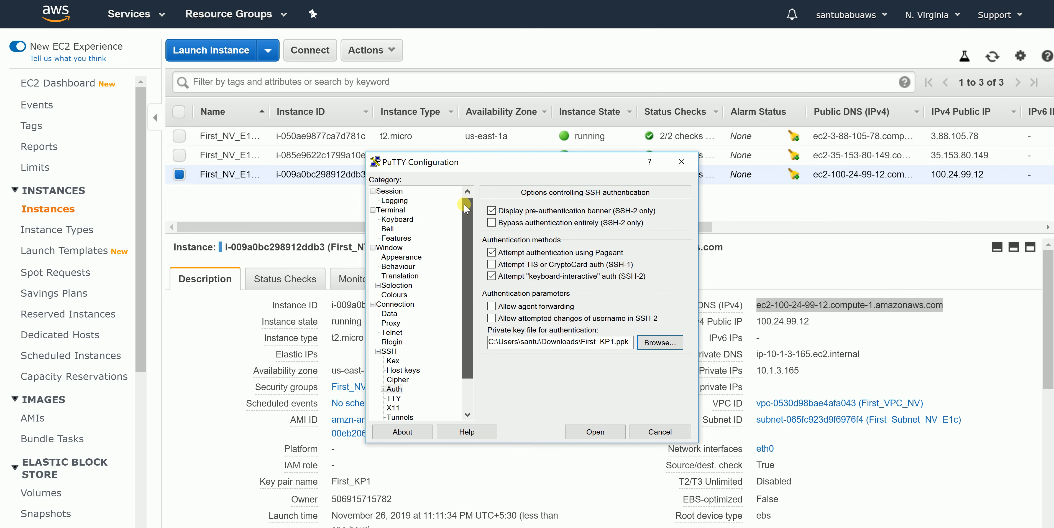
click(391, 190)
click(596, 432)
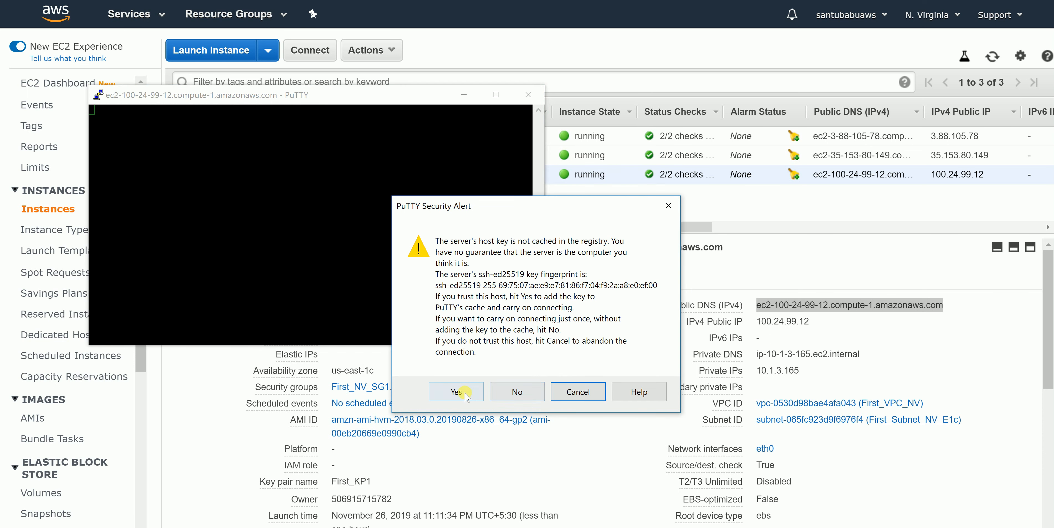
click(460, 391)
Ping 10.1.1.249 and 10.1.2.105 from the us-east-1c instance's session, stopping each ping after several replies.
text(p)
text(ing 10.1.1.249)
key(Return)
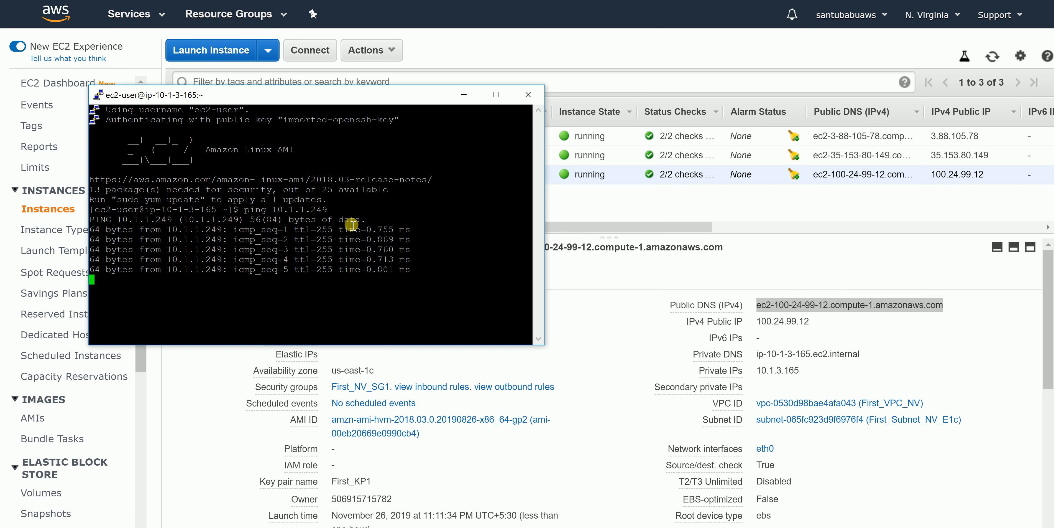
key(ctrl+c)
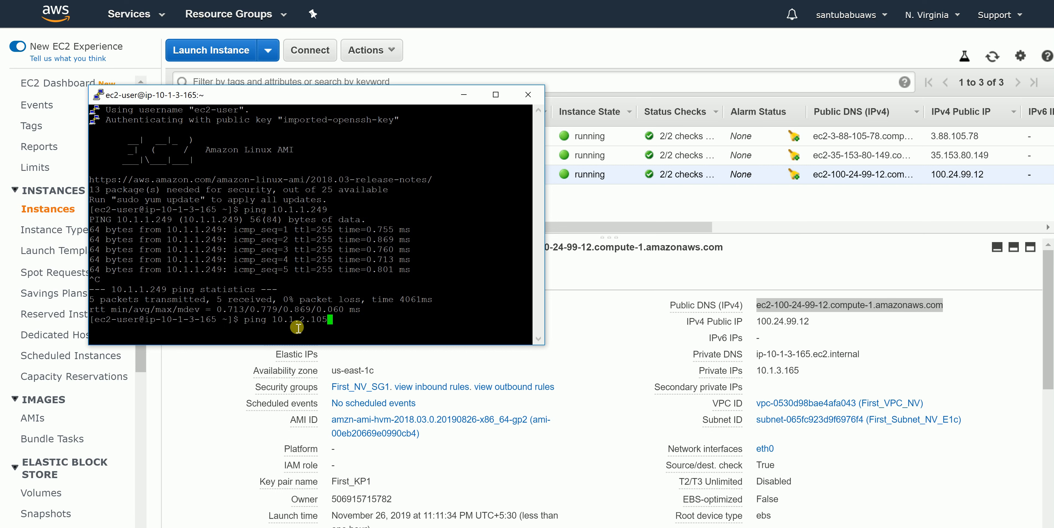
text(ping 10.1.2.105)
key(Return)
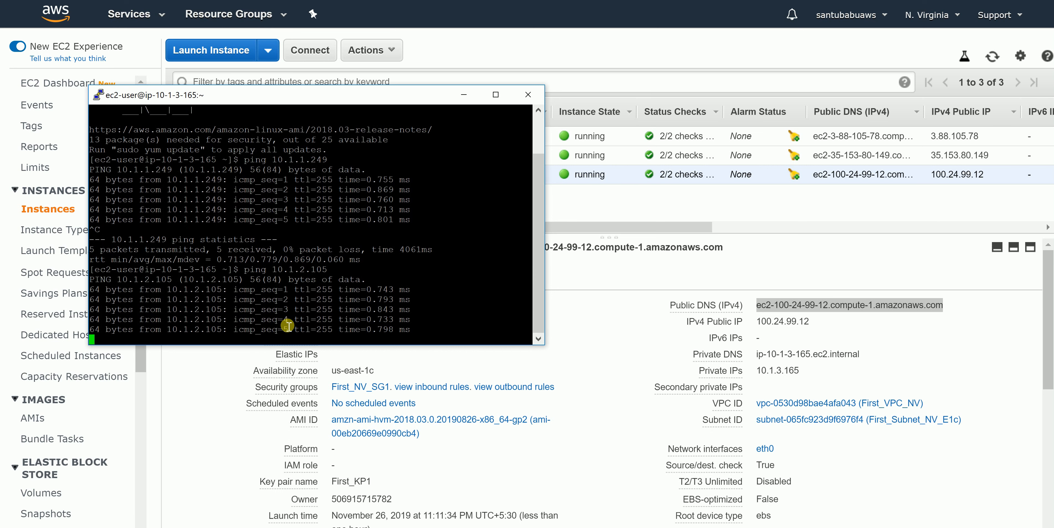
key(ctrl+c)
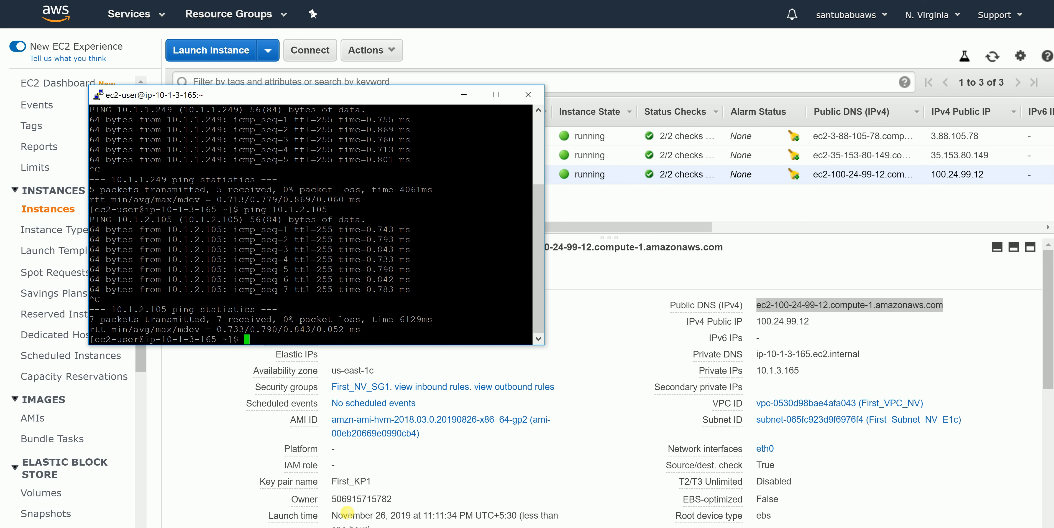